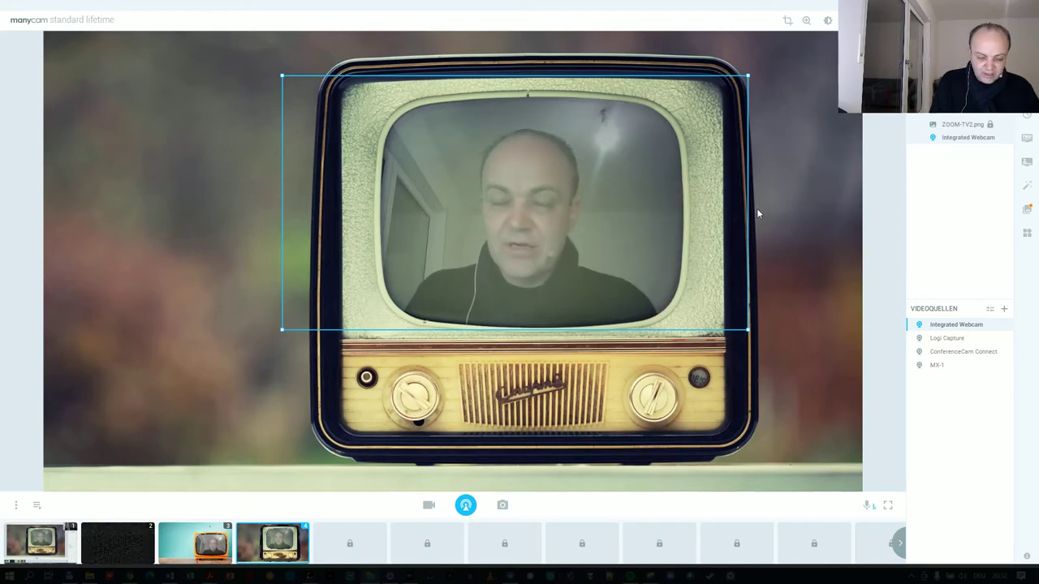
# Show the orange television preset 3, and switch to the PowerDirector project.
pyautogui.click(211, 542)
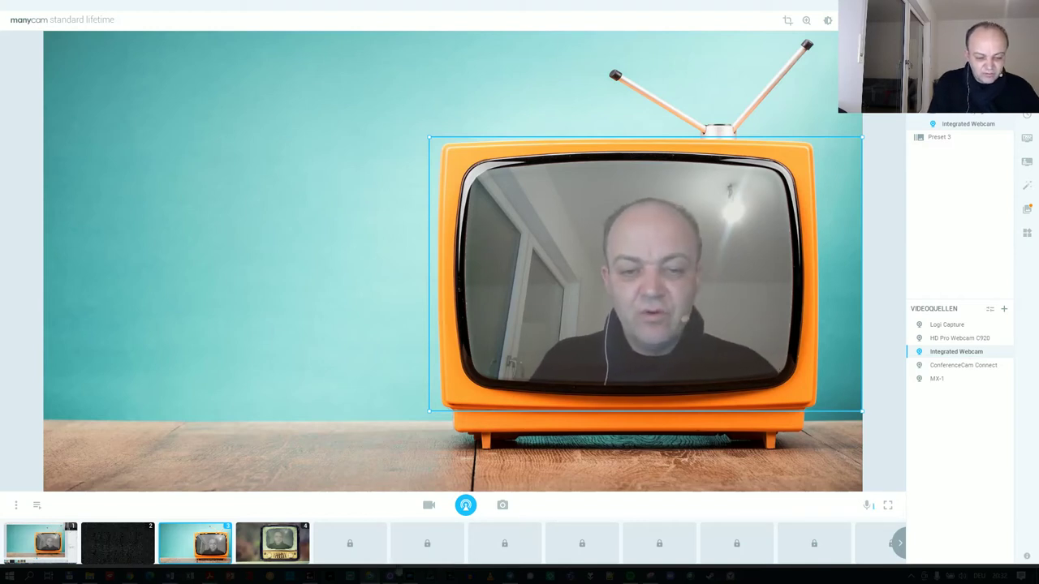
pyautogui.hotkey('alt', 'Tab')
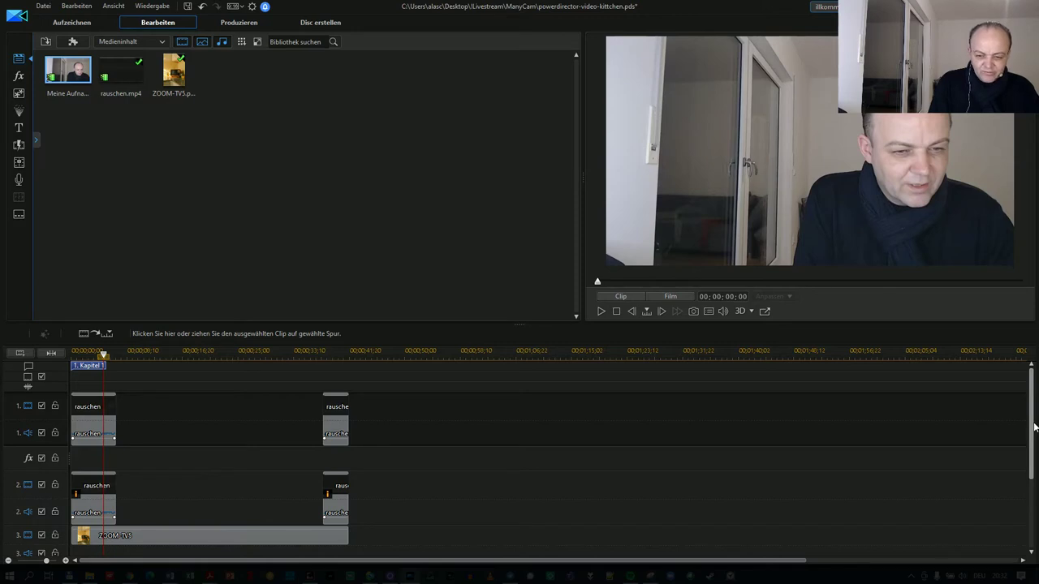
# Select the ZOOM-TV5 background image on track 3 and enlarge the preview area relative to the media library and timeline.
pyautogui.click(301, 534)
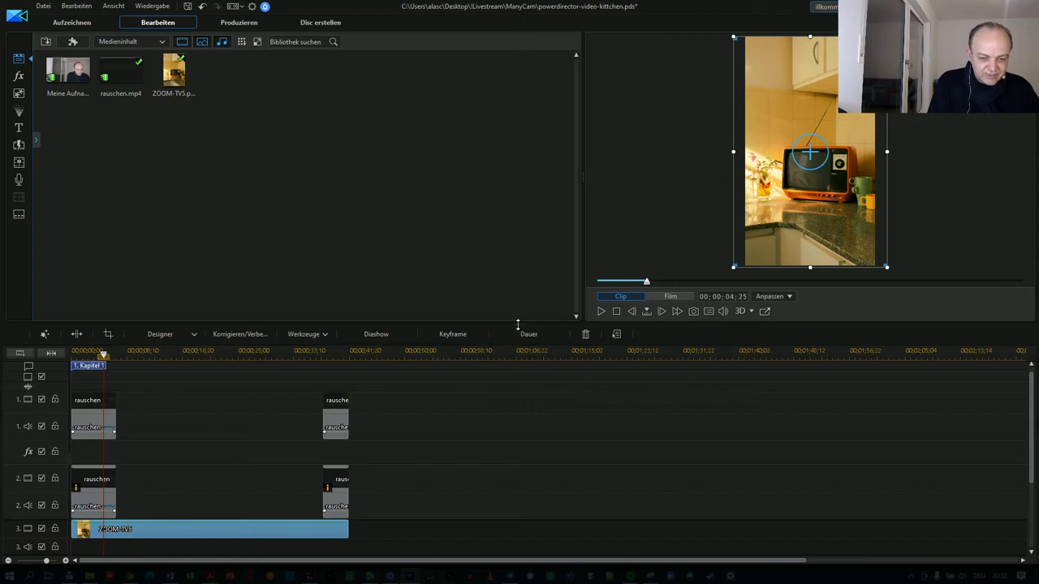
pyautogui.moveTo(518, 325); pyautogui.dragTo(521, 397)
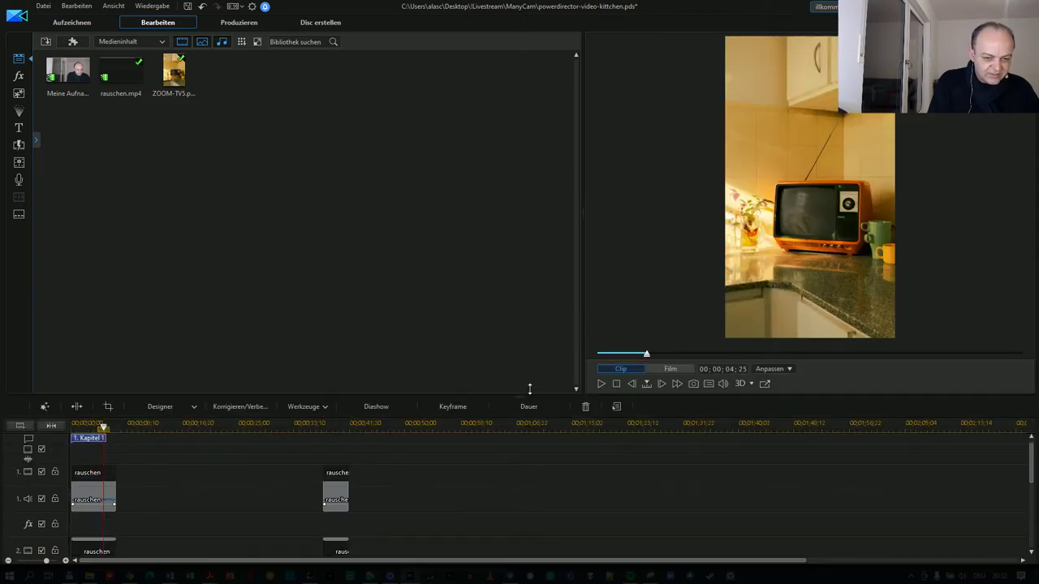
pyautogui.moveTo(580, 211); pyautogui.dragTo(495, 209)
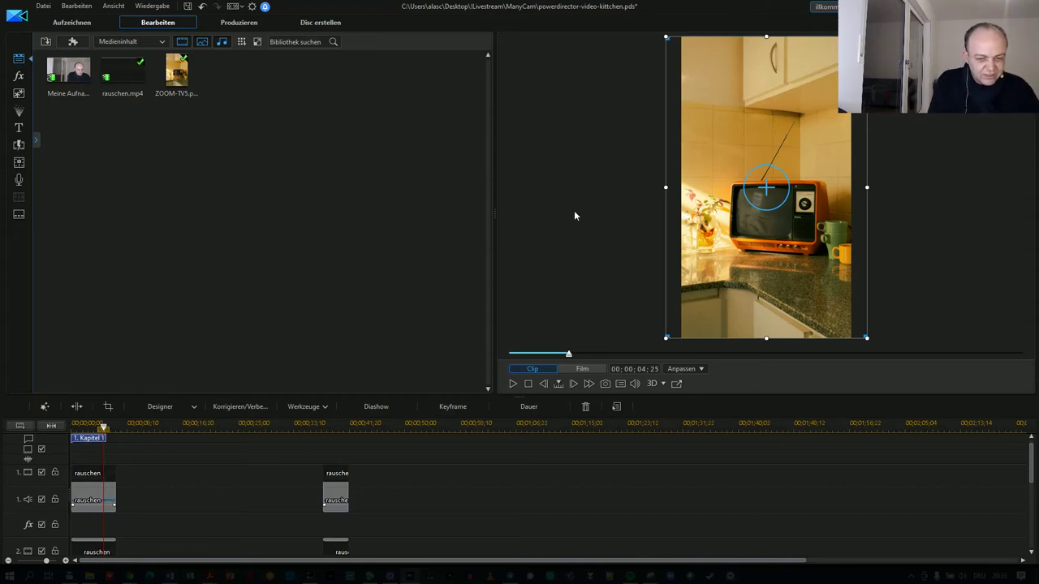
pyautogui.moveTo(518, 398); pyautogui.dragTo(516, 349)
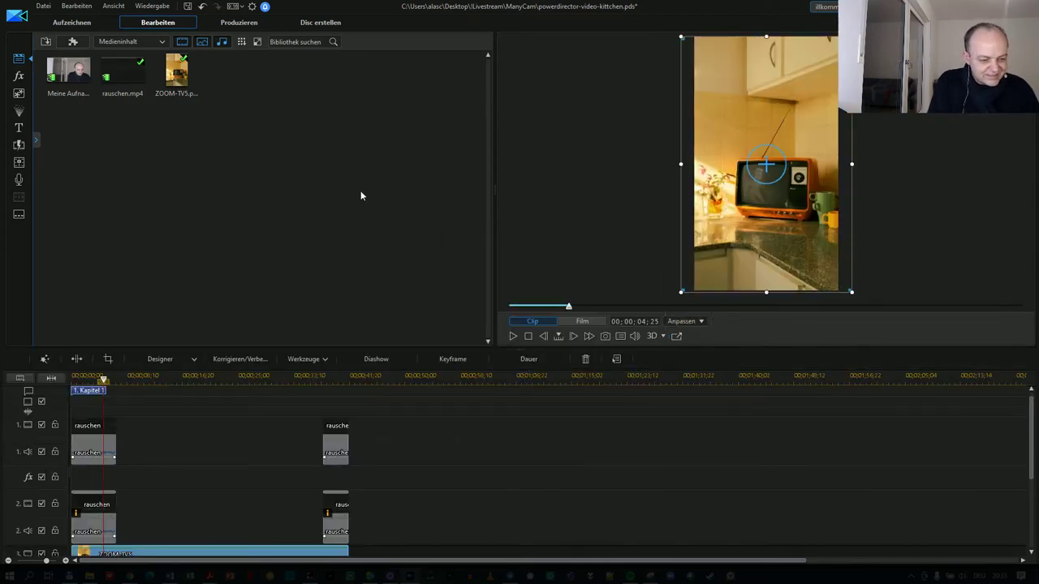
pyautogui.moveTo(1031, 460); pyautogui.dragTo(1033, 491)
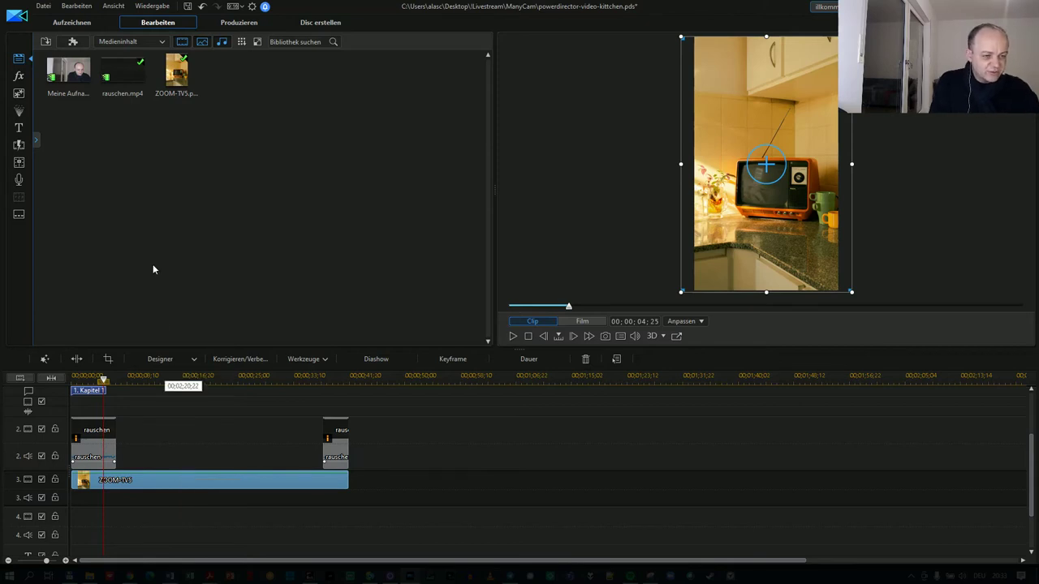
# Play the webcam recording from the media library briefly and stop it.
pyautogui.click(68, 71)
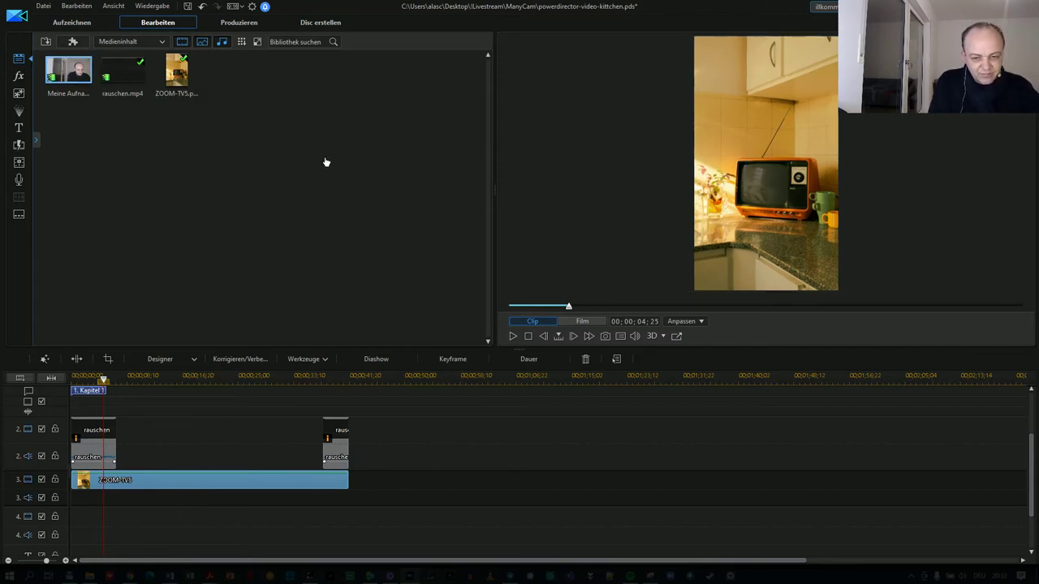
pyautogui.click(514, 339)
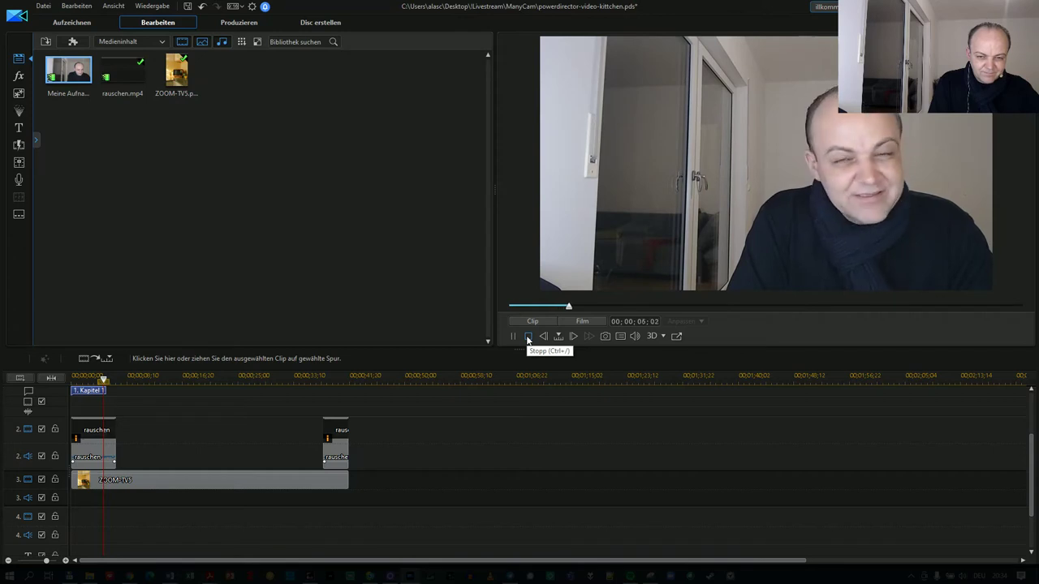
pyautogui.click(528, 336)
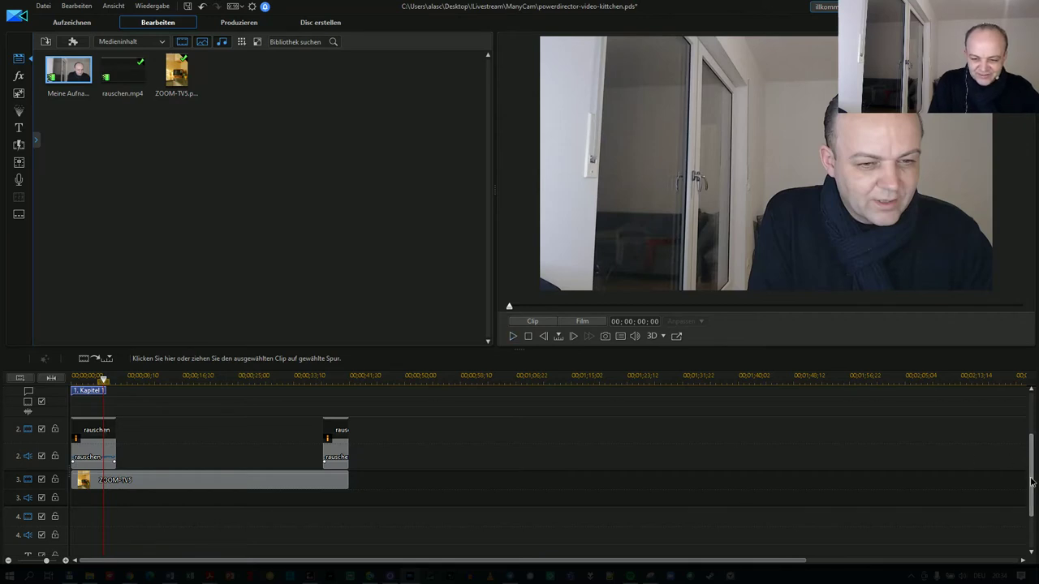
# Insert the webcam recording on track 1 directly after the first rauschen clip, shifting all following clips.
pyautogui.scroll(3, 1035, 480)
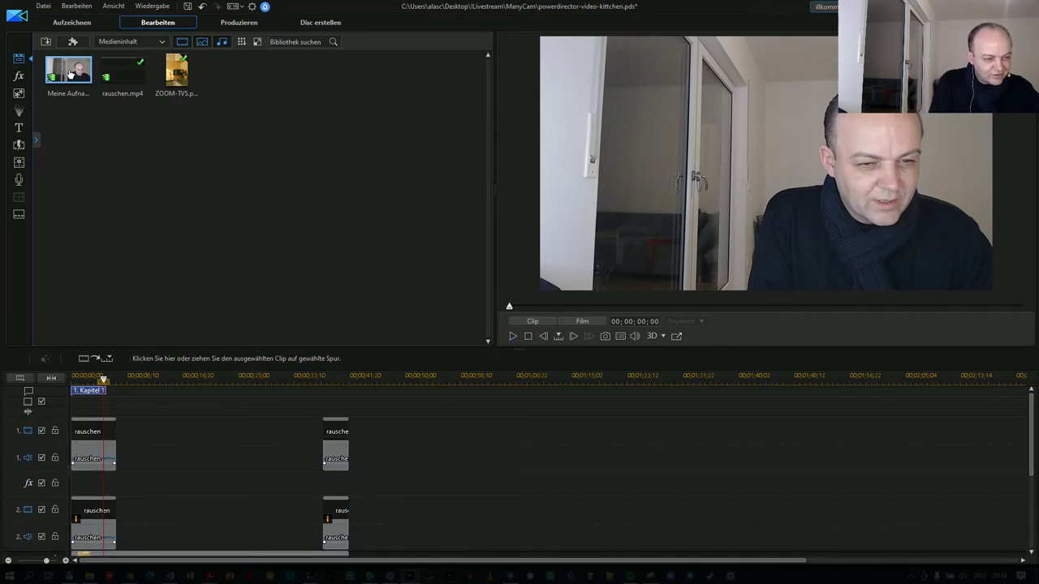
pyautogui.moveTo(206, 414); pyautogui.dragTo(120, 447)
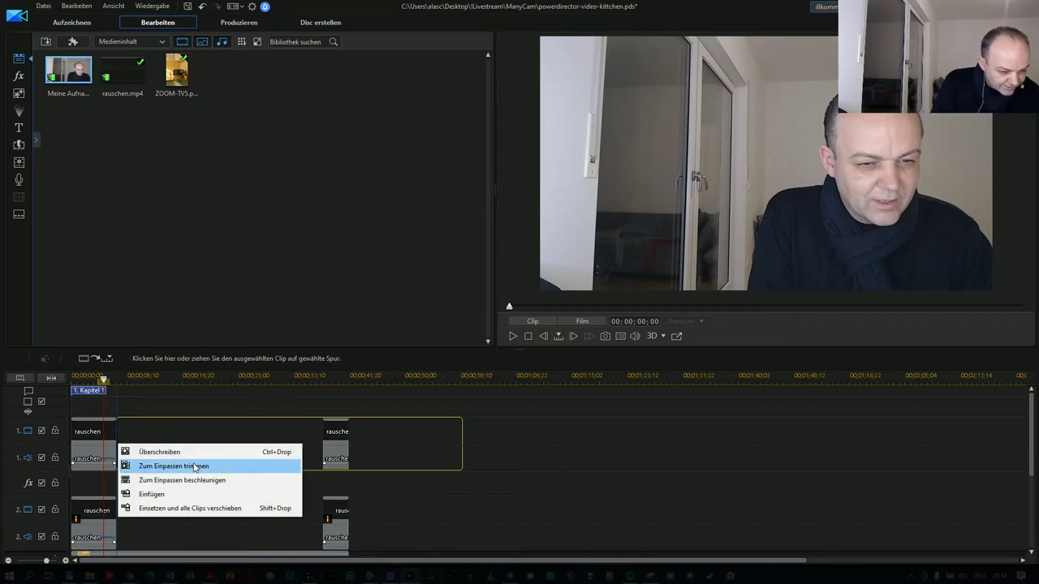
pyautogui.click(191, 508)
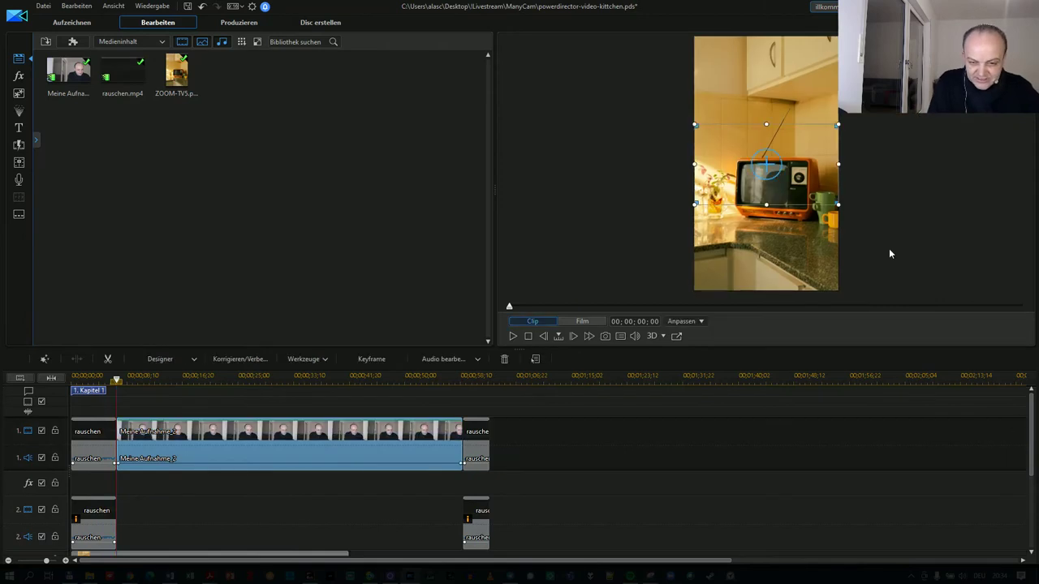
# Shrink the recording on track 1 and position it over the television's screen.
pyautogui.moveTo(695, 124); pyautogui.dragTo(750, 153)
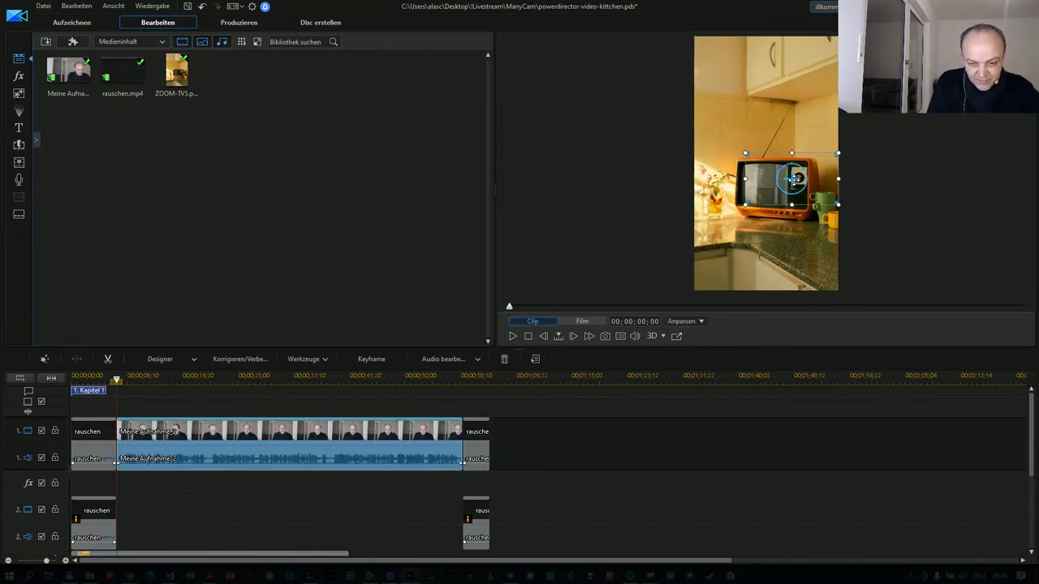
pyautogui.moveTo(789, 182); pyautogui.dragTo(749, 186)
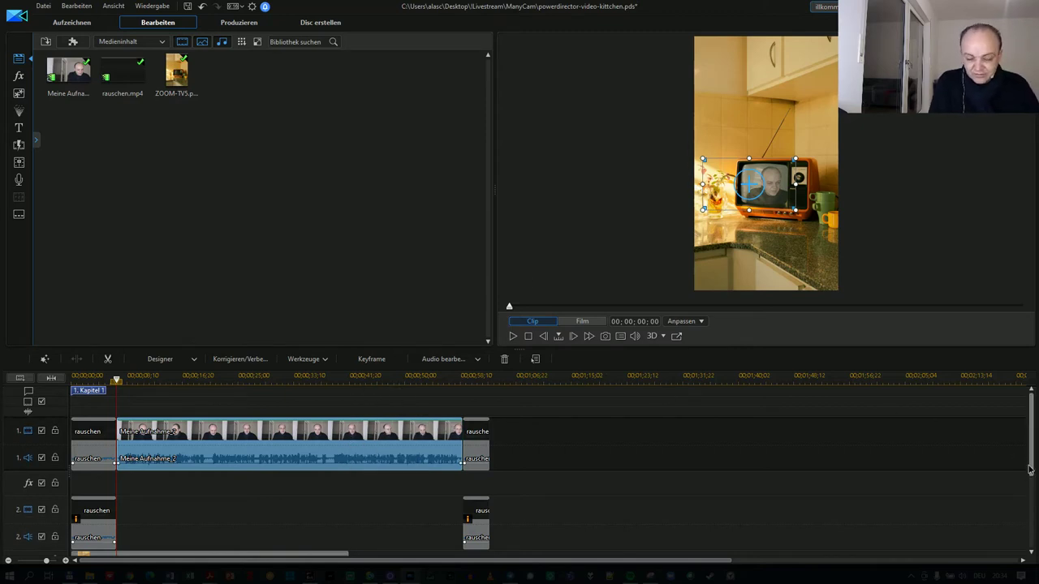
# Place a copy of the scaled webcam recording on track 2 between the two rauschen clips.
pyautogui.scroll(-2, 1030, 469)
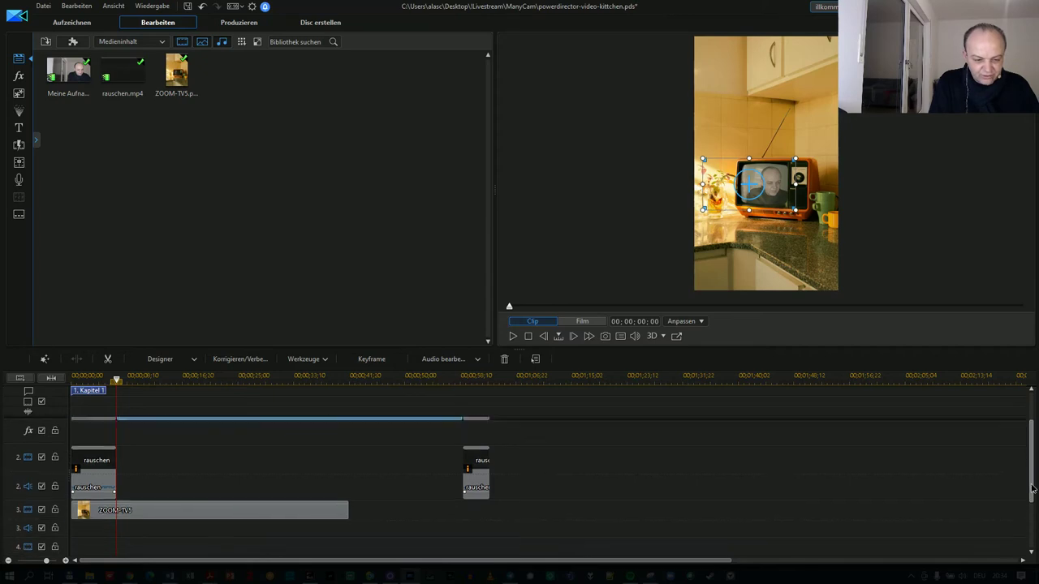
pyautogui.click(126, 464)
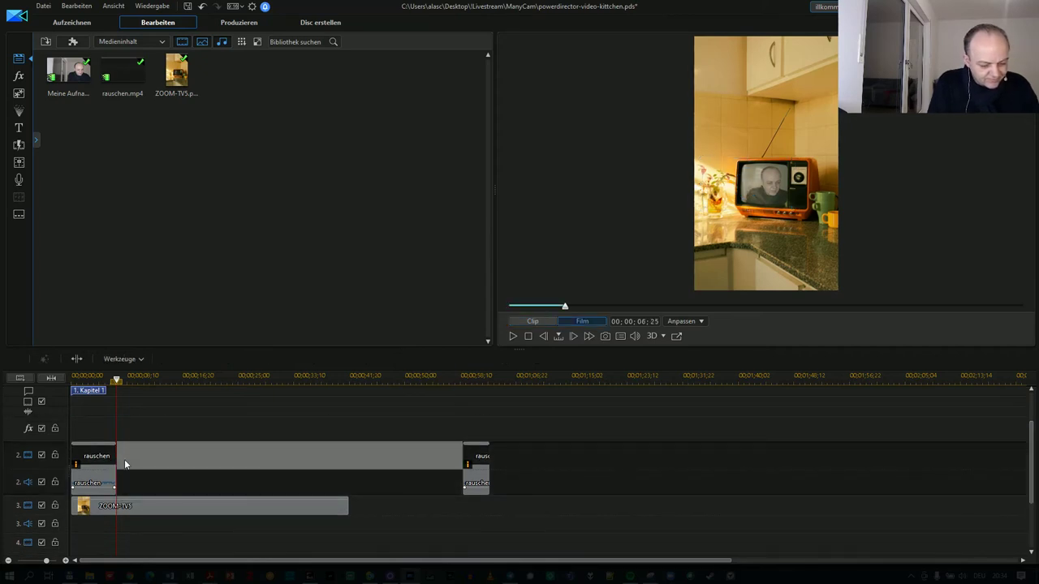
pyautogui.hotkey('ctrl', 'z')
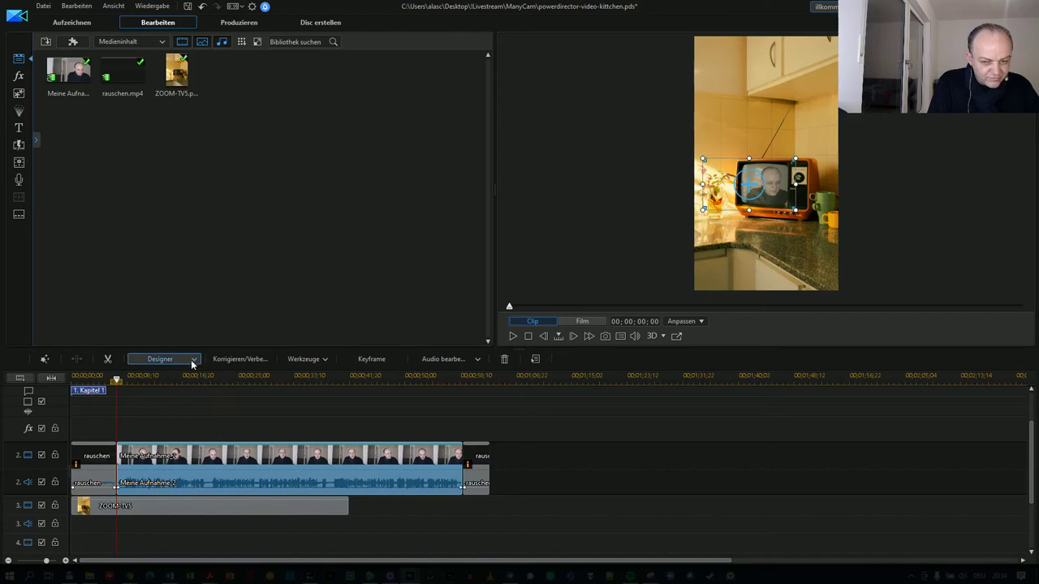
# Move the track 2 recording onto the countertop below the television and flip it upside down in the BiB-Designer.
pyautogui.moveTo(748, 185); pyautogui.dragTo(758, 258)
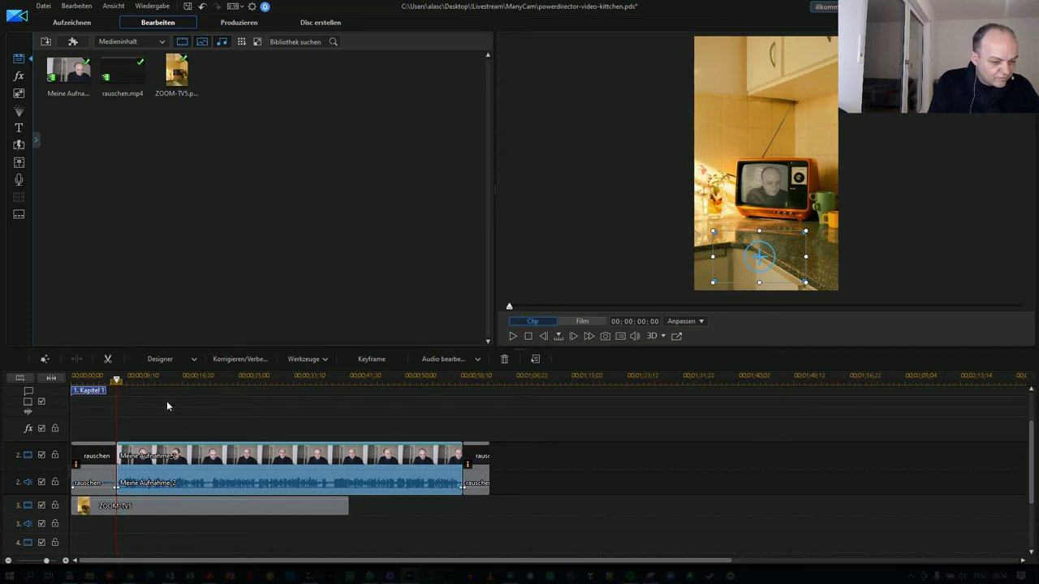
pyautogui.click(188, 366)
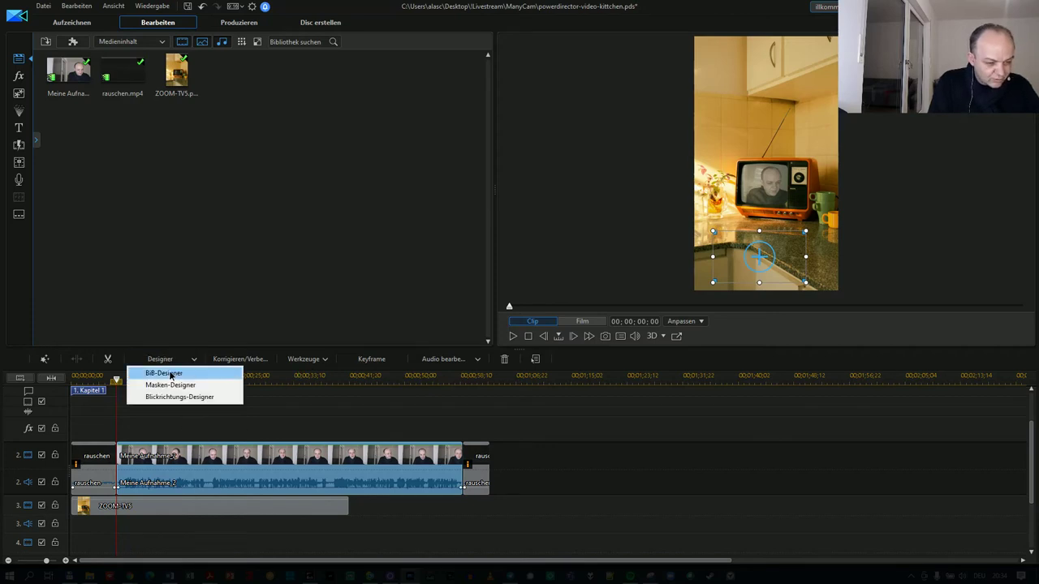
pyautogui.click(170, 374)
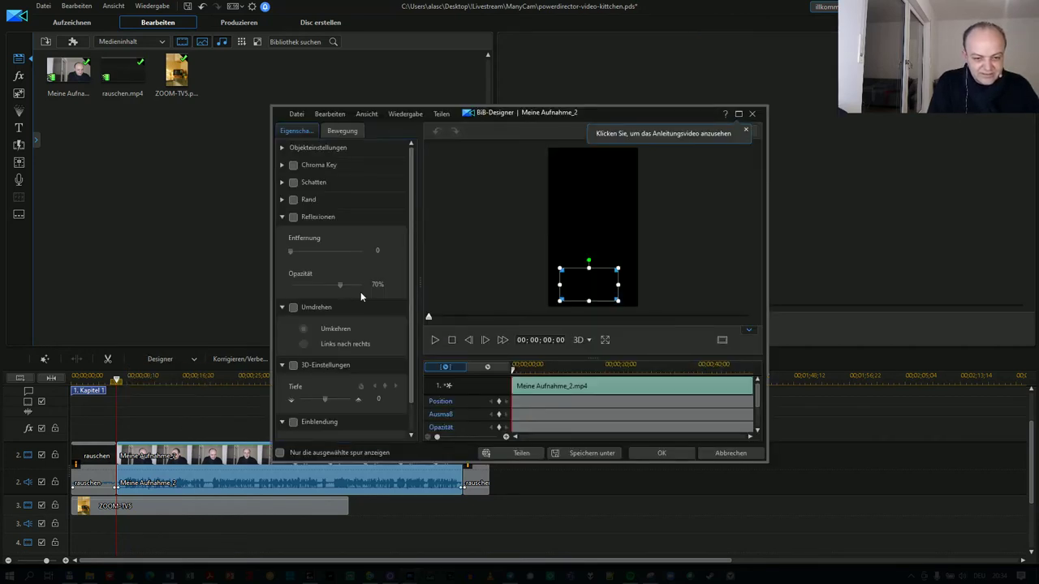
pyautogui.click(294, 309)
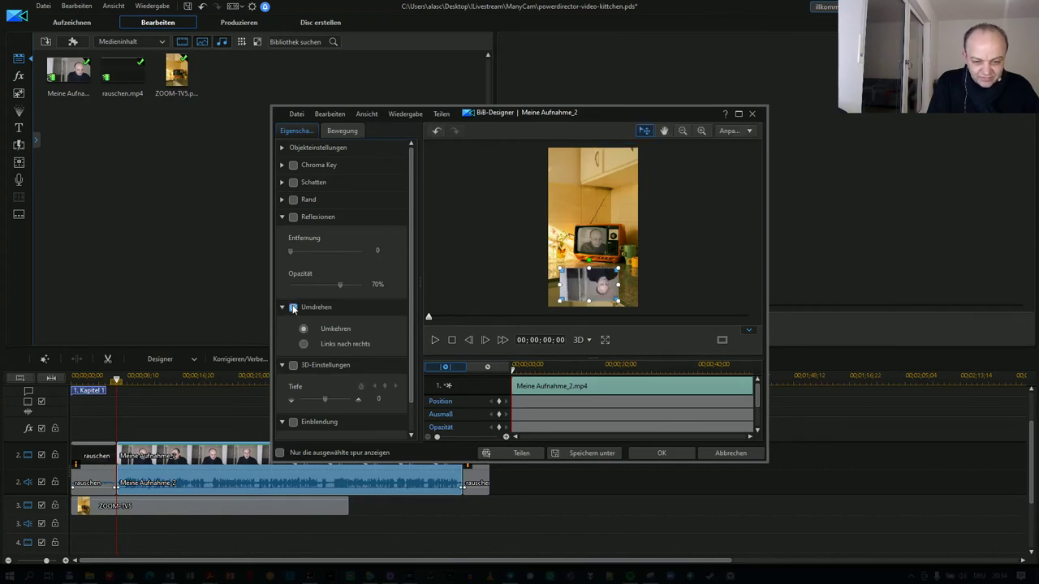
pyautogui.moveTo(601, 287); pyautogui.dragTo(595, 288)
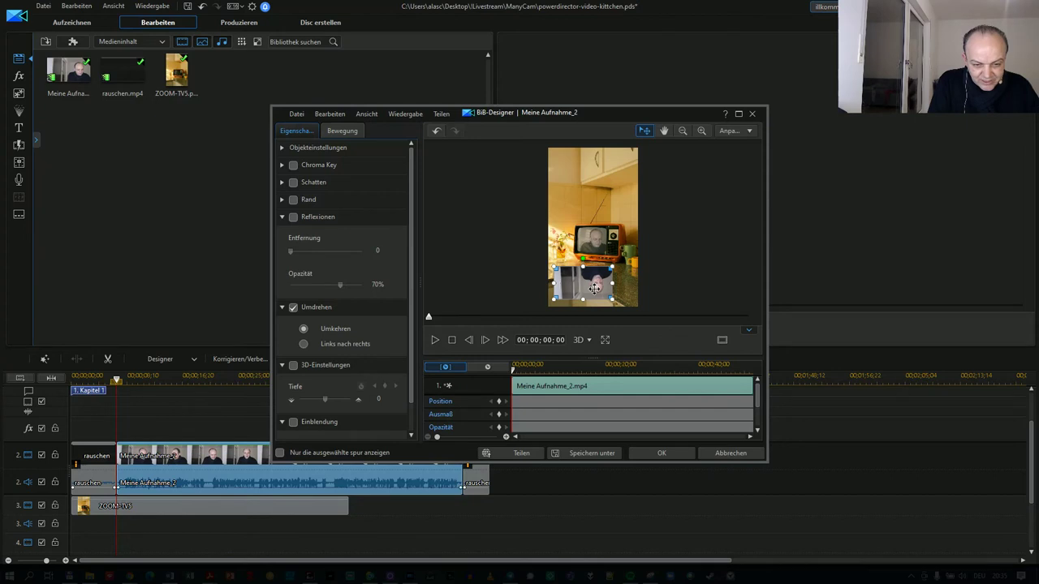
pyautogui.moveTo(595, 288); pyautogui.dragTo(595, 285)
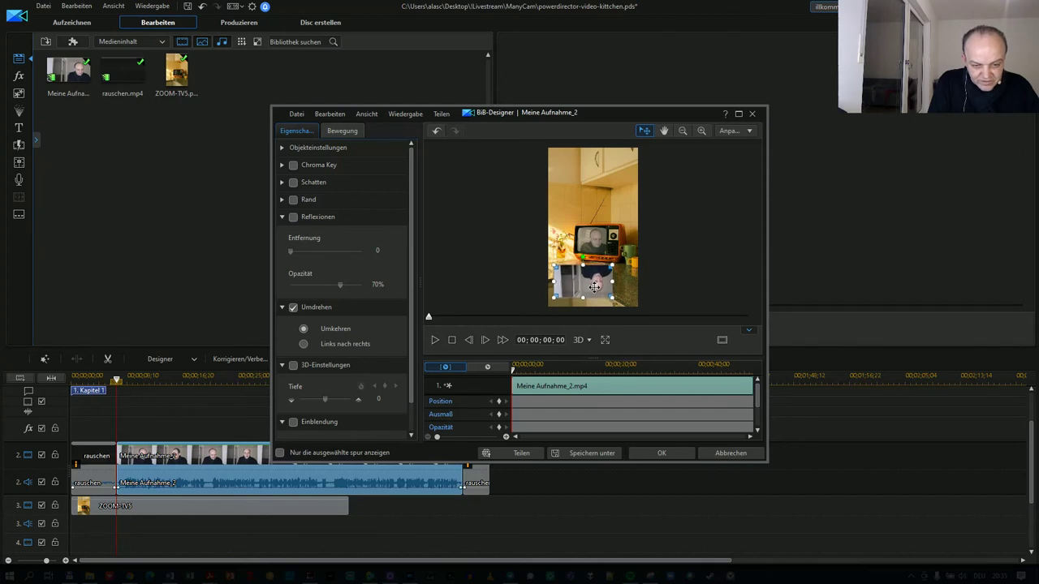
pyautogui.click(661, 453)
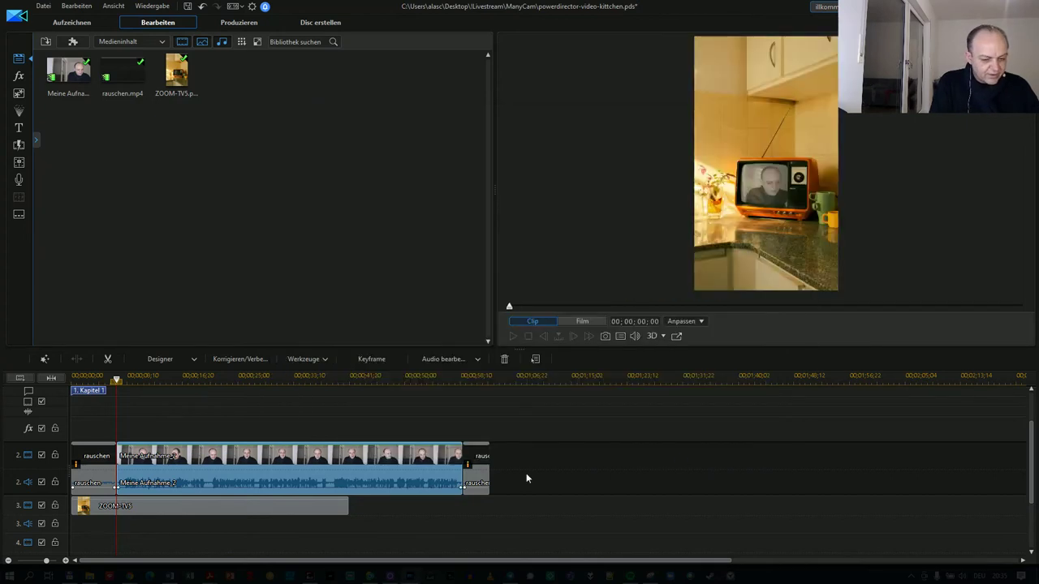
# Extend the ZOOM-TV5 background image on track 3 to the end of the last rauschen clips.
pyautogui.click(339, 503)
pyautogui.moveTo(338, 502); pyautogui.dragTo(489, 523)
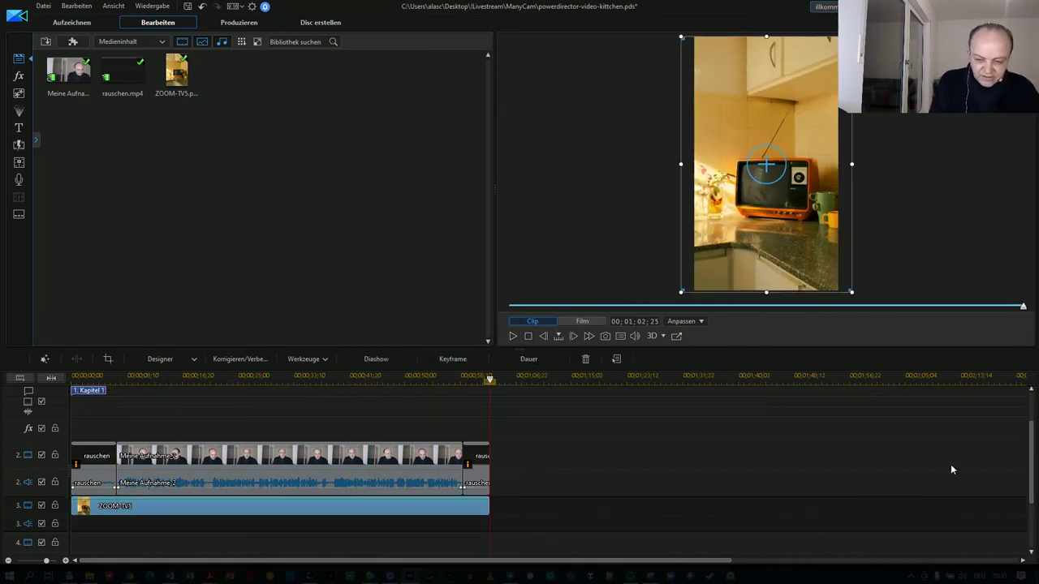
pyautogui.scroll(2, 1014, 471)
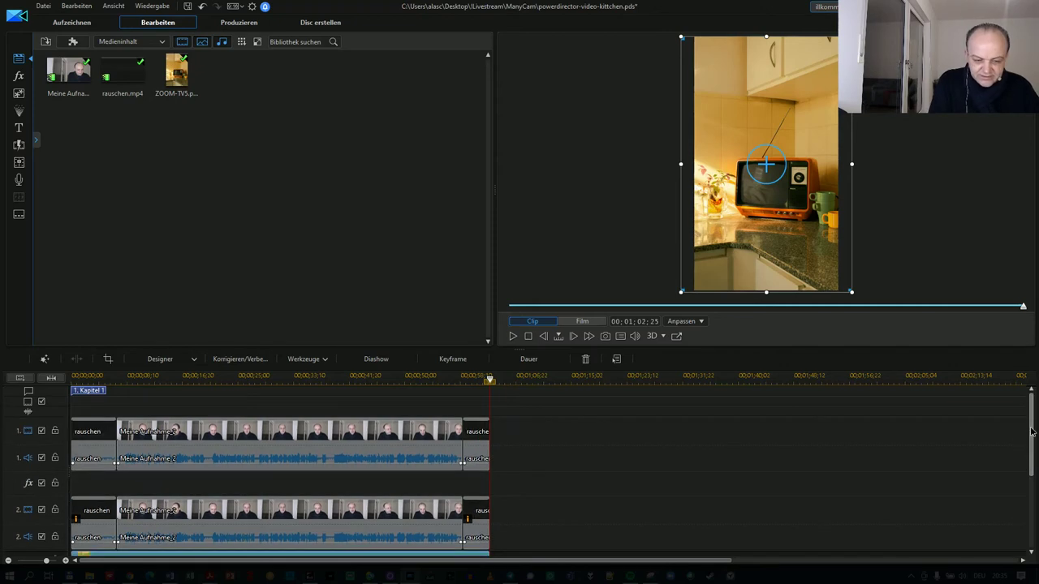
# Add Ausblenden transitions between the recording and the rauschen clips before and after it on tracks 1 and 2.
pyautogui.click(19, 144)
pyautogui.moveTo(170, 67); pyautogui.dragTo(112, 438)
pyautogui.moveTo(161, 72); pyautogui.dragTo(113, 512)
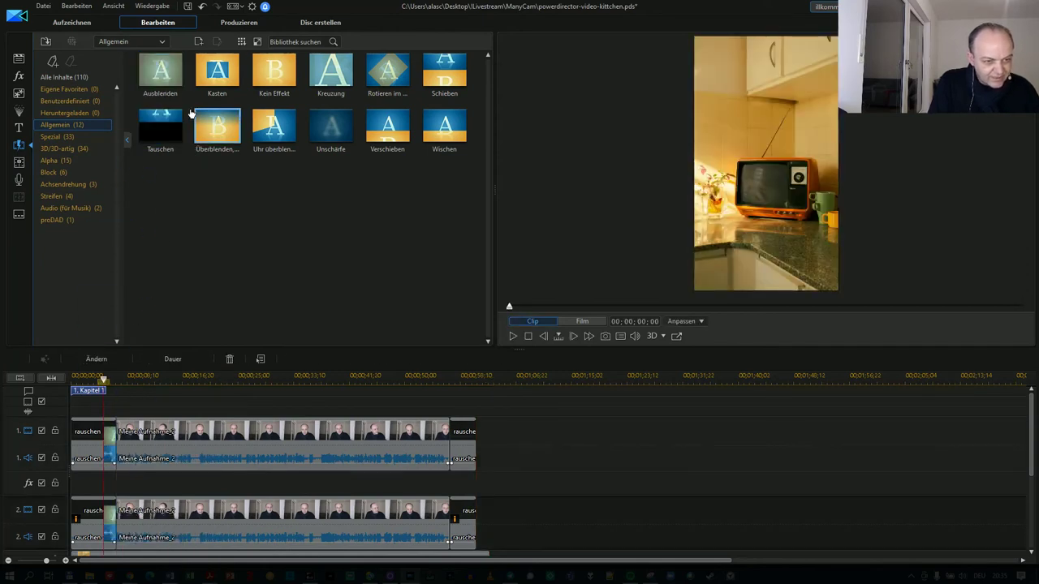
pyautogui.moveTo(217, 128); pyautogui.dragTo(442, 432)
pyautogui.moveTo(410, 469); pyautogui.dragTo(448, 523)
# Shorten the ZOOM-TV5 background image so it ends together with the clips on tracks 1 and 2.
pyautogui.scroll(-3, 1033, 445)
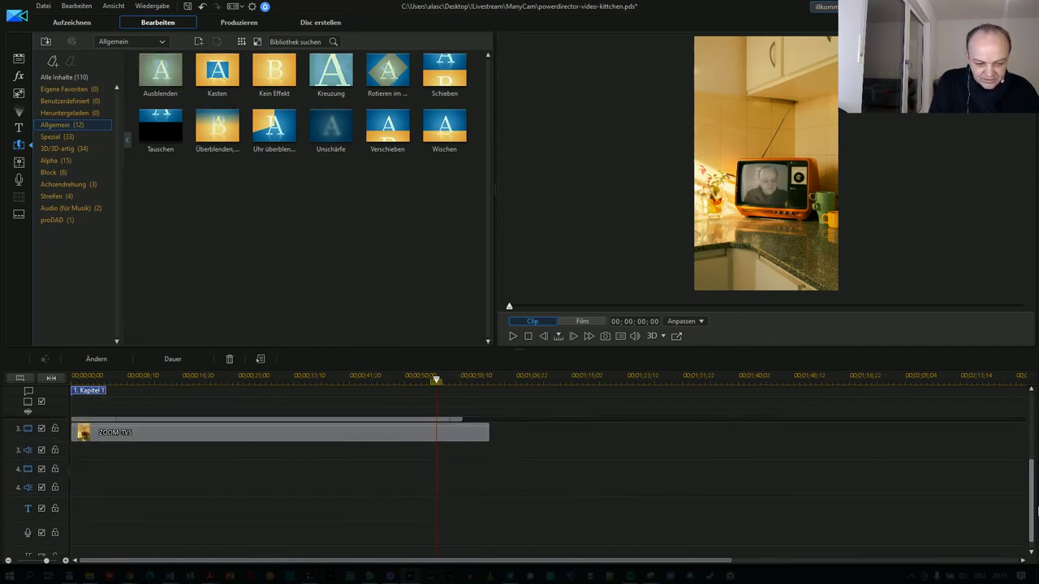
pyautogui.moveTo(489, 492); pyautogui.dragTo(463, 494)
pyautogui.scroll(3, 1032, 464)
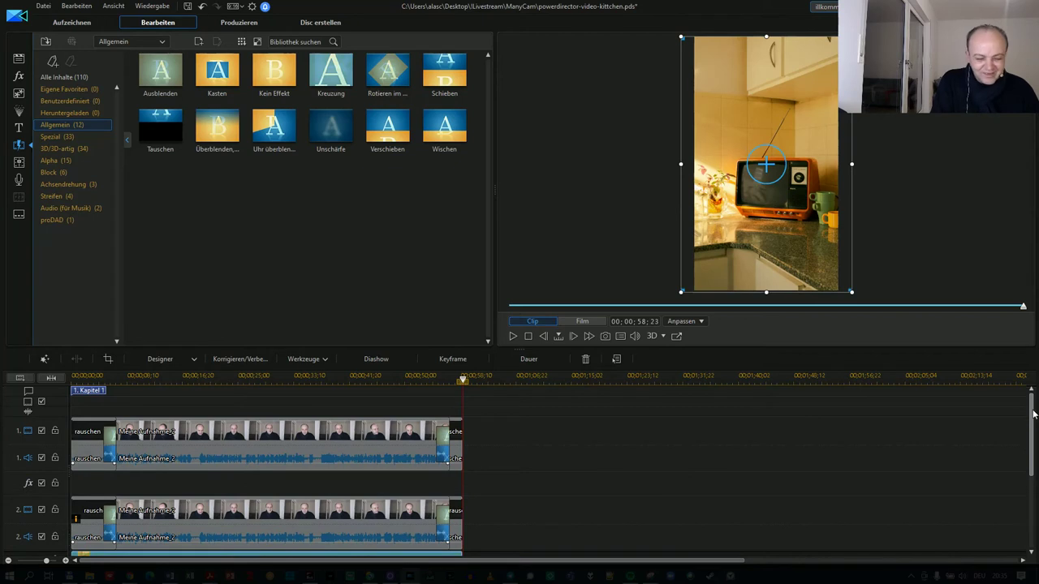
# Play the whole film from near the start, and skip ahead to check the closing transition.
pyautogui.click(74, 377)
pyautogui.click(587, 321)
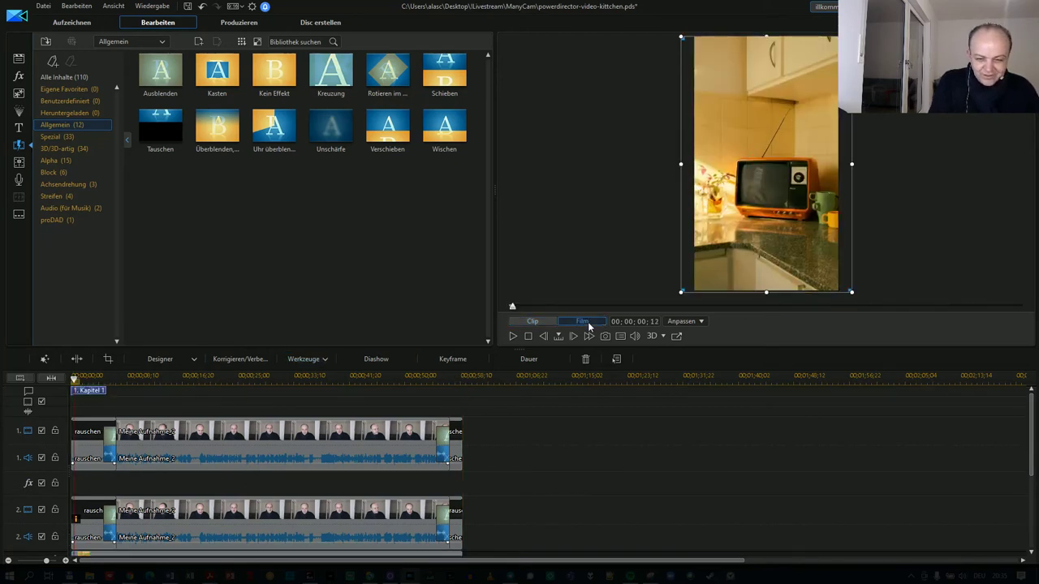
pyautogui.click(512, 336)
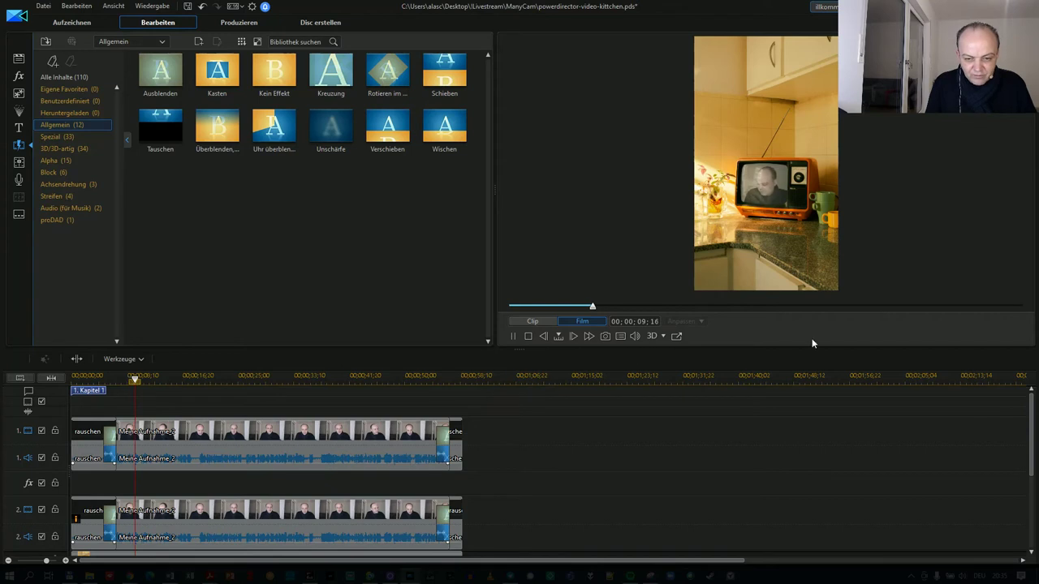
pyautogui.click(514, 338)
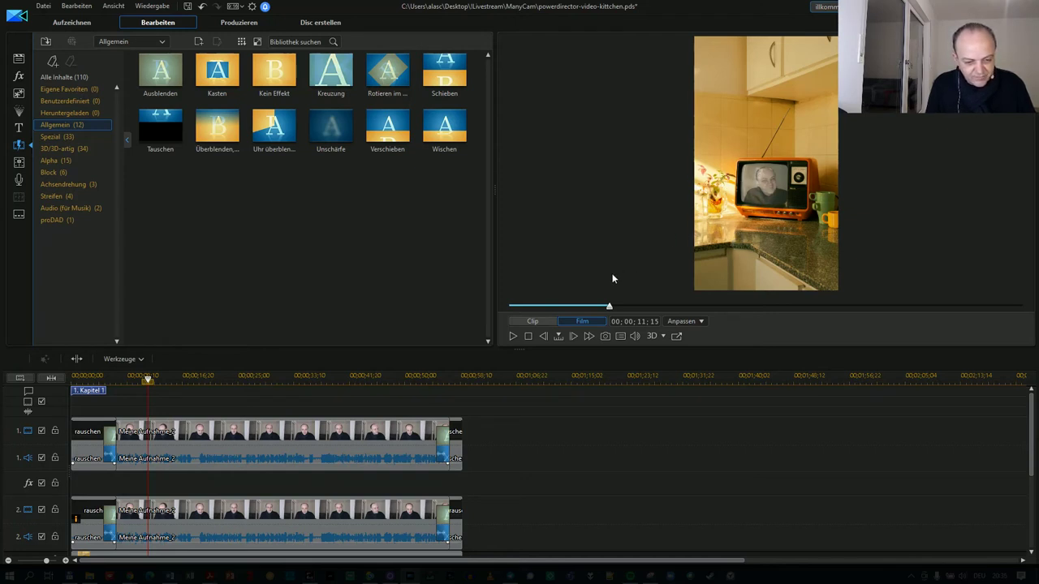
pyautogui.click(514, 337)
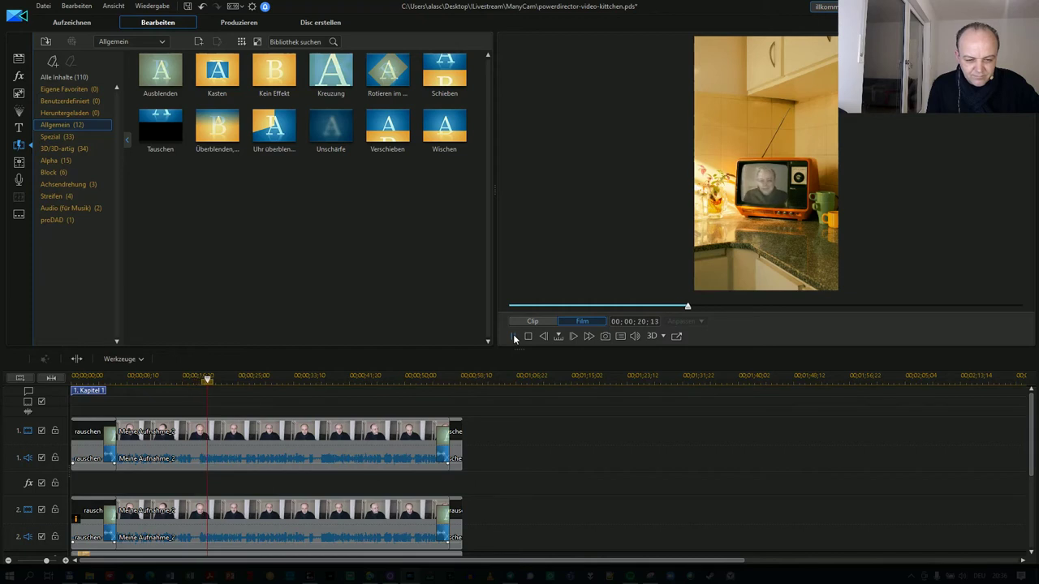
pyautogui.click(419, 380)
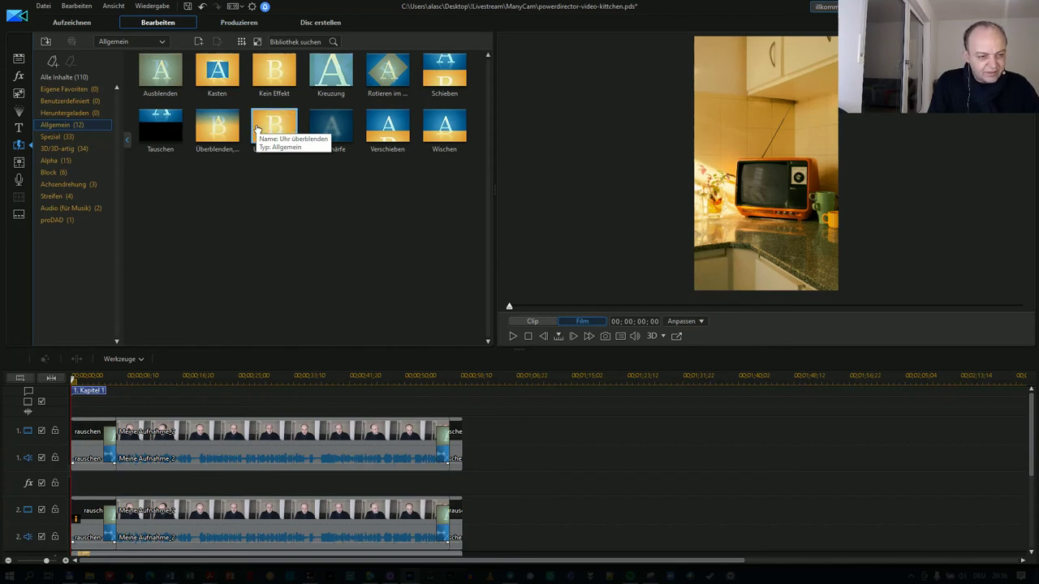
# Return to the media library, then switch to Total Commander and load the powerdirector-radio project into PowerDirector.
pyautogui.click(18, 58)
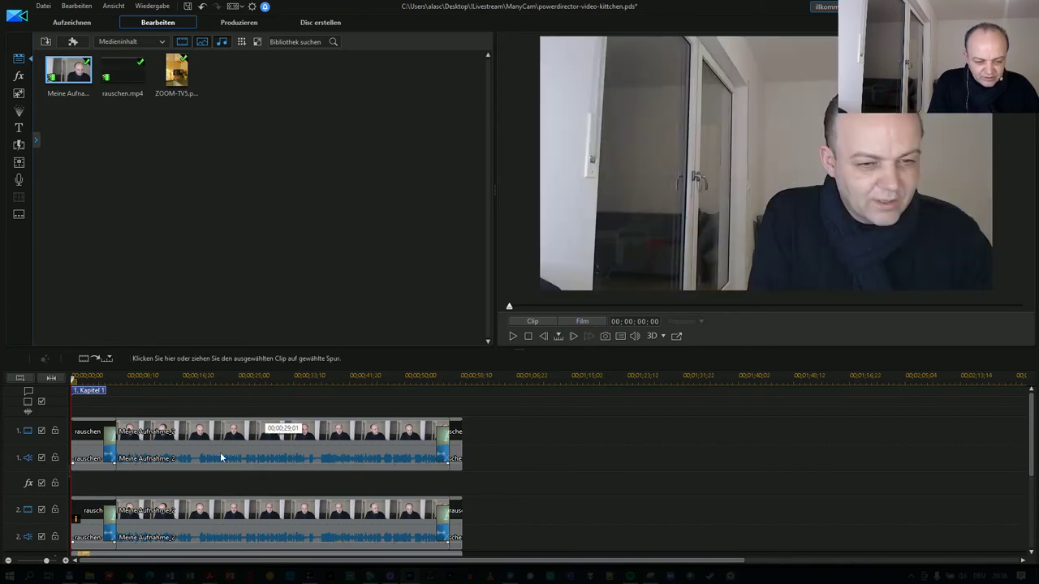
pyautogui.click(69, 576)
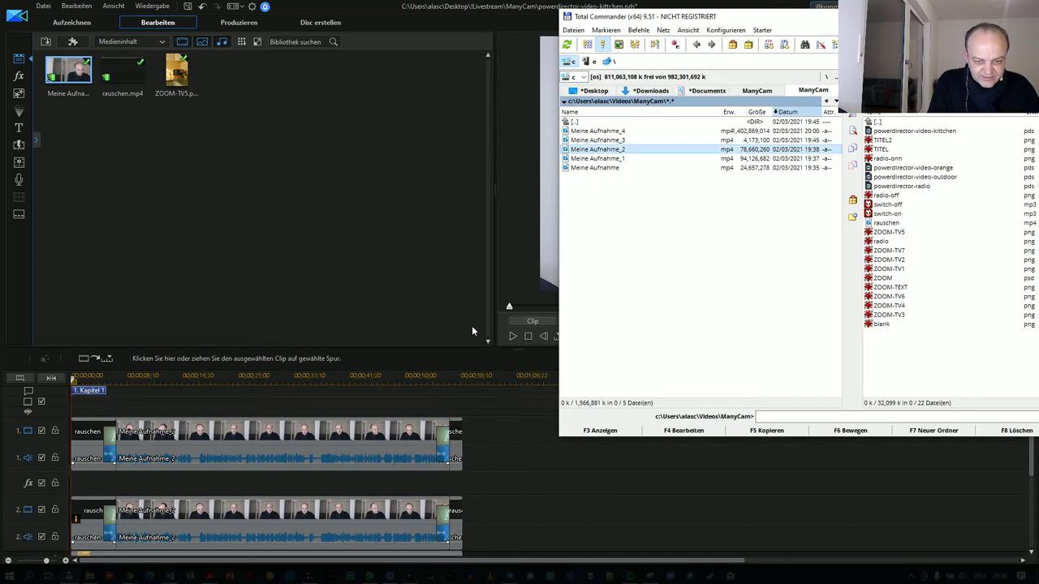
pyautogui.doubleClick(903, 186)
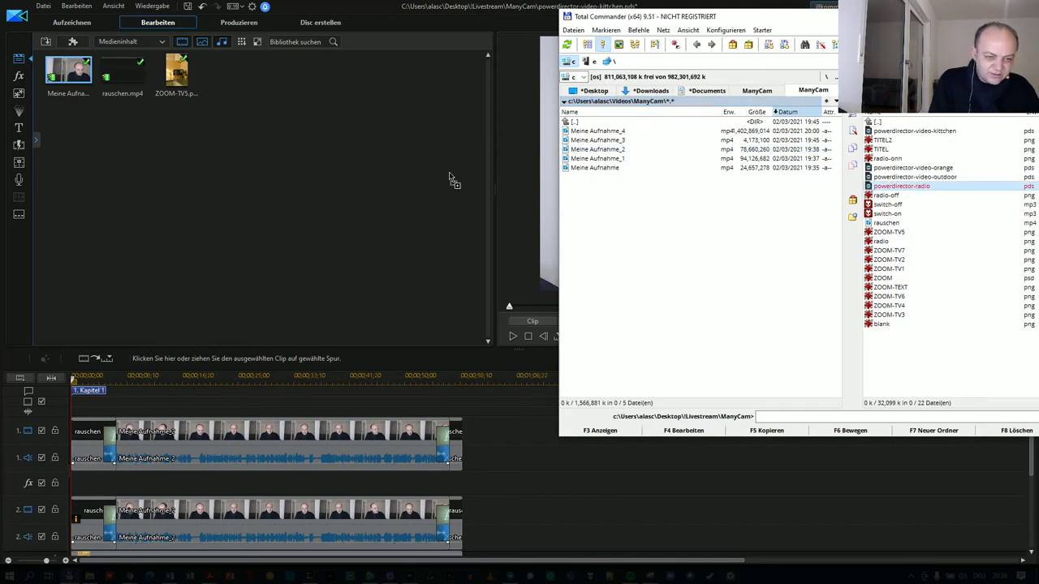
pyautogui.click(546, 313)
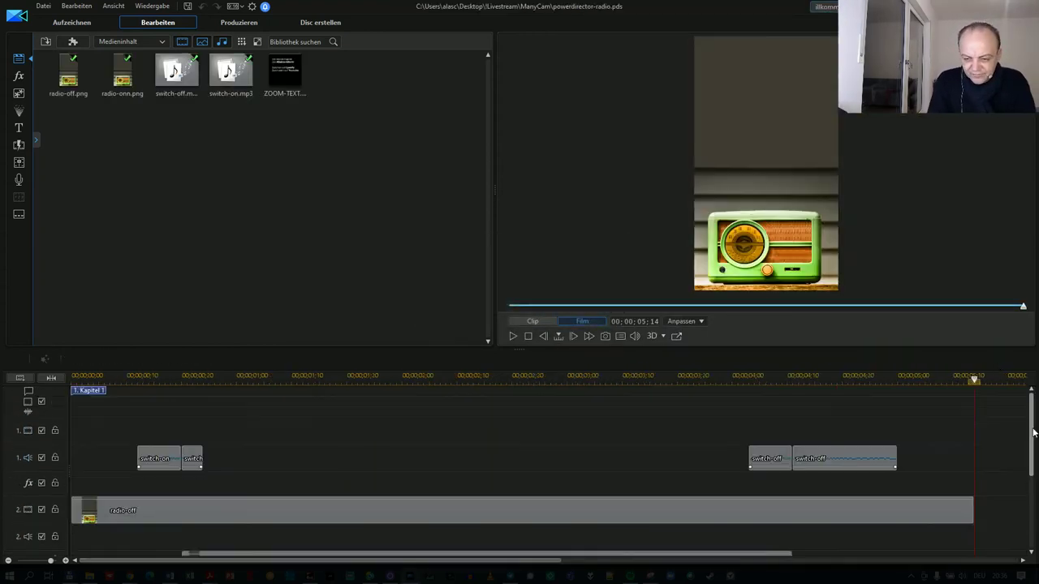
# Import the Meine Aufnahme_2 video from the ManyCam videos folder in Total Commander into the radio project's media library.
pyautogui.moveTo(1031, 439)
pyautogui.mouseDown()
pyautogui.moveTo(1034, 460)
pyautogui.moveTo(1033, 446)
pyautogui.mouseUp()
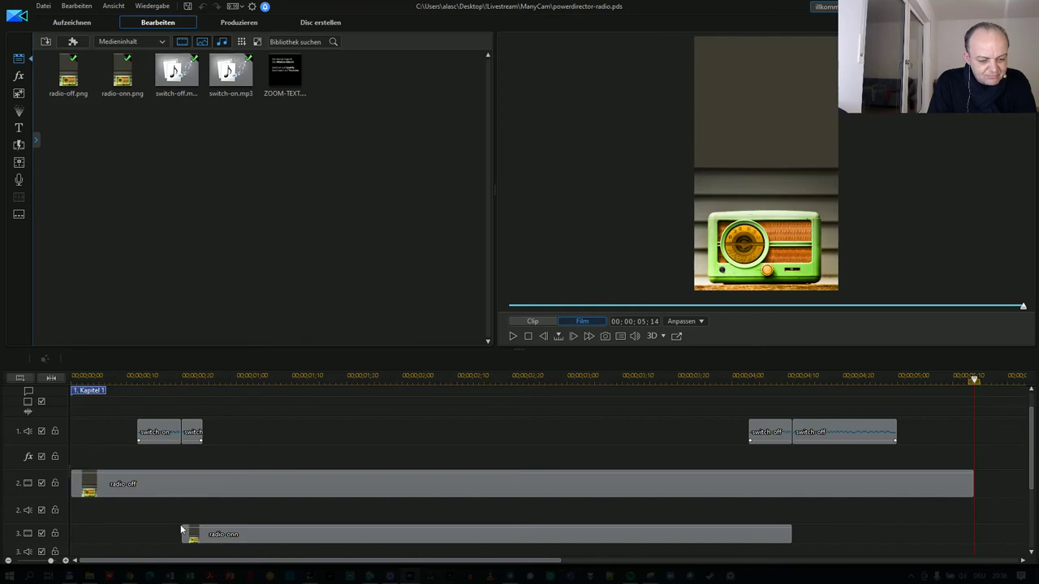
pyautogui.hotkey('alt', 'Tab')
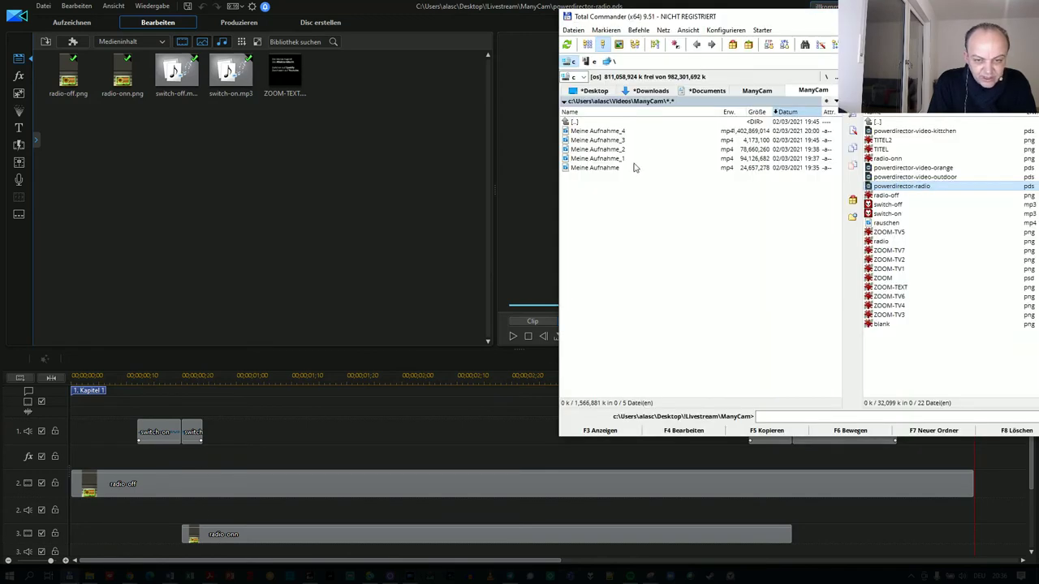
pyautogui.moveTo(600, 152); pyautogui.dragTo(277, 172)
pyautogui.click(226, 192)
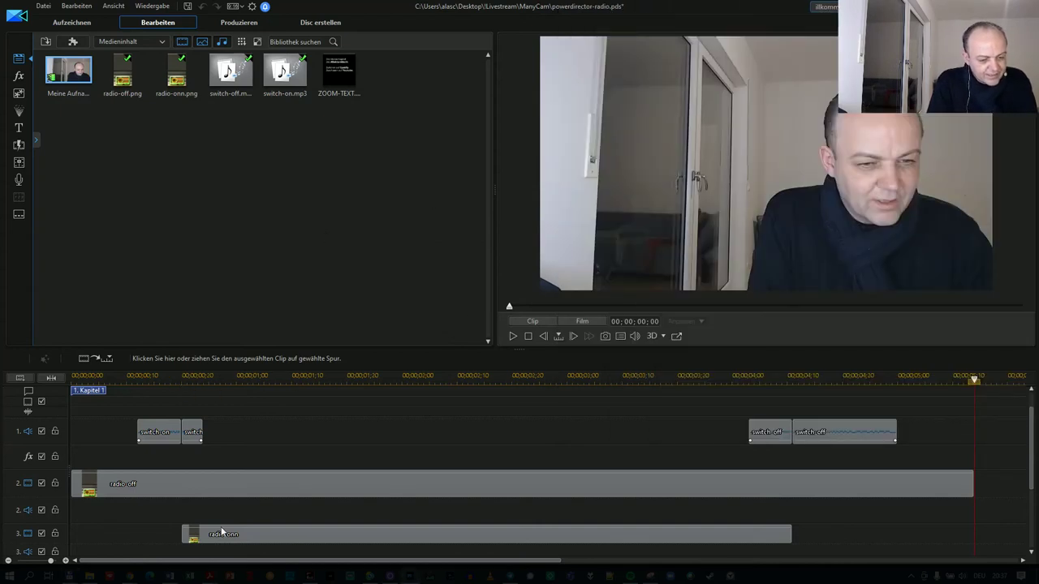
# Compare the images radio-off.png and radio-onn.png in the preview, looking at the radio's indicator light.
pyautogui.click(332, 531)
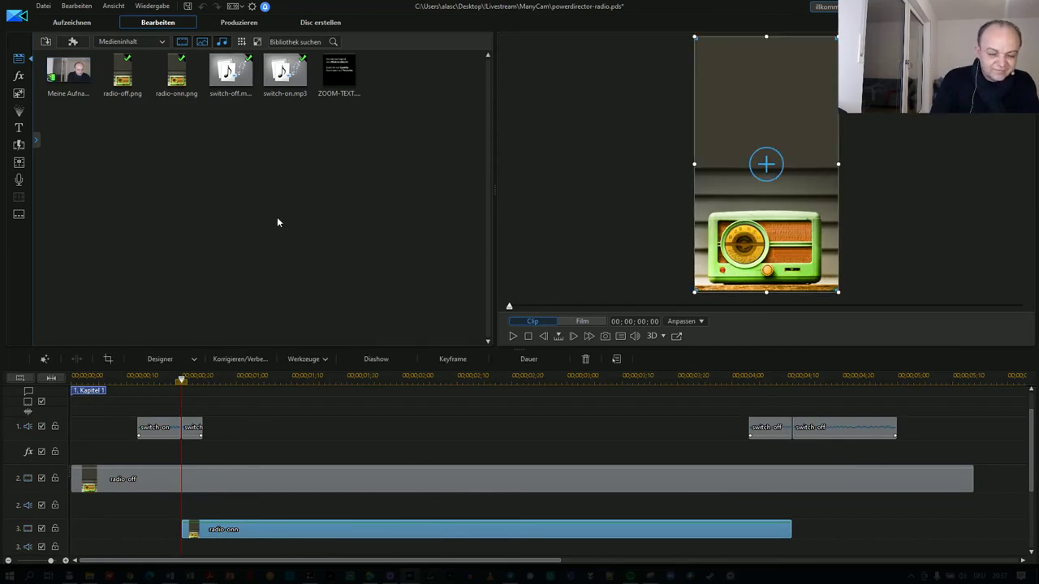
pyautogui.click(130, 79)
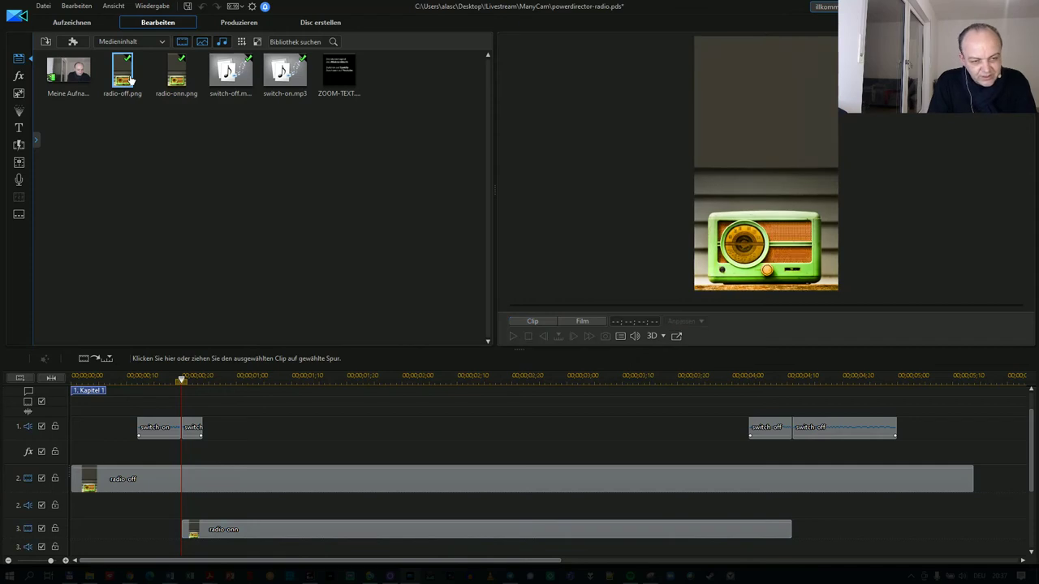
pyautogui.click(186, 76)
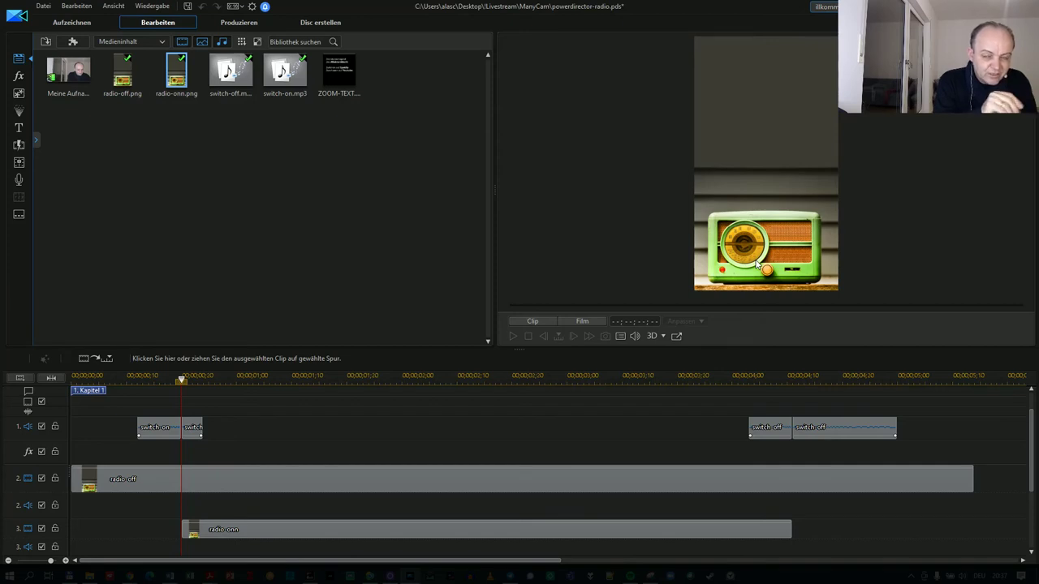
pyautogui.click(135, 72)
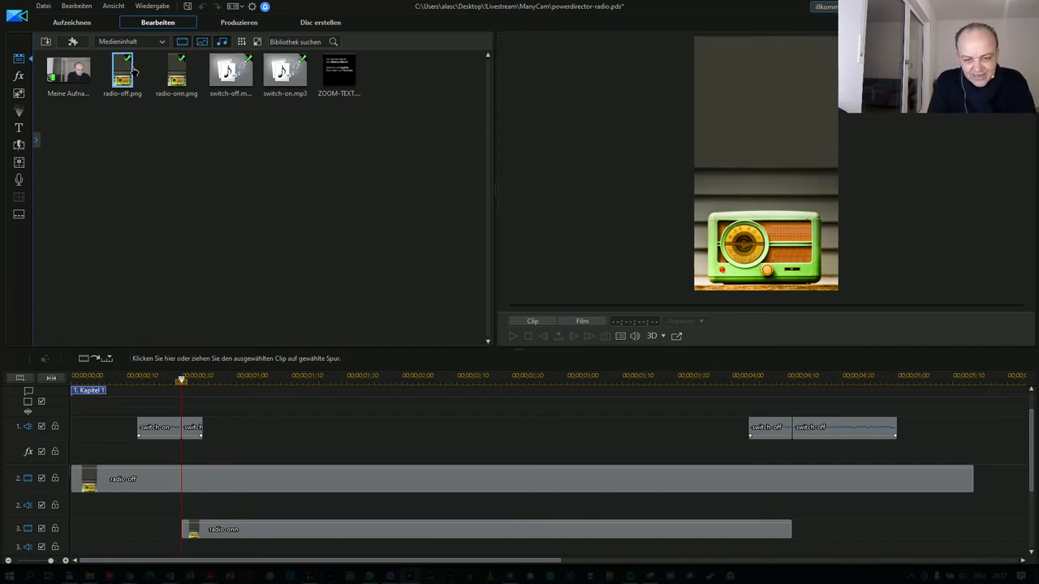
pyautogui.click(172, 73)
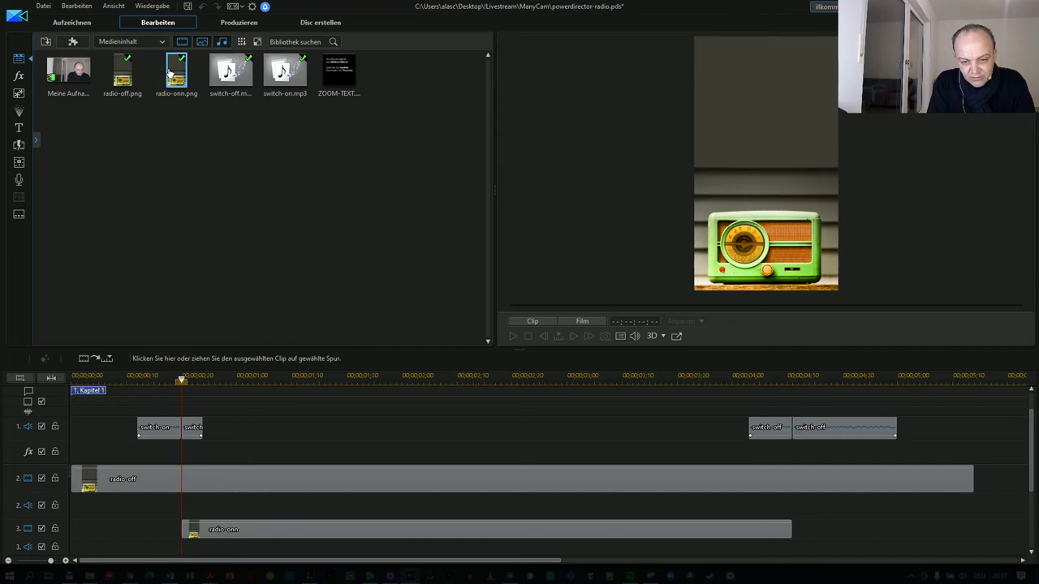
pyautogui.click(122, 72)
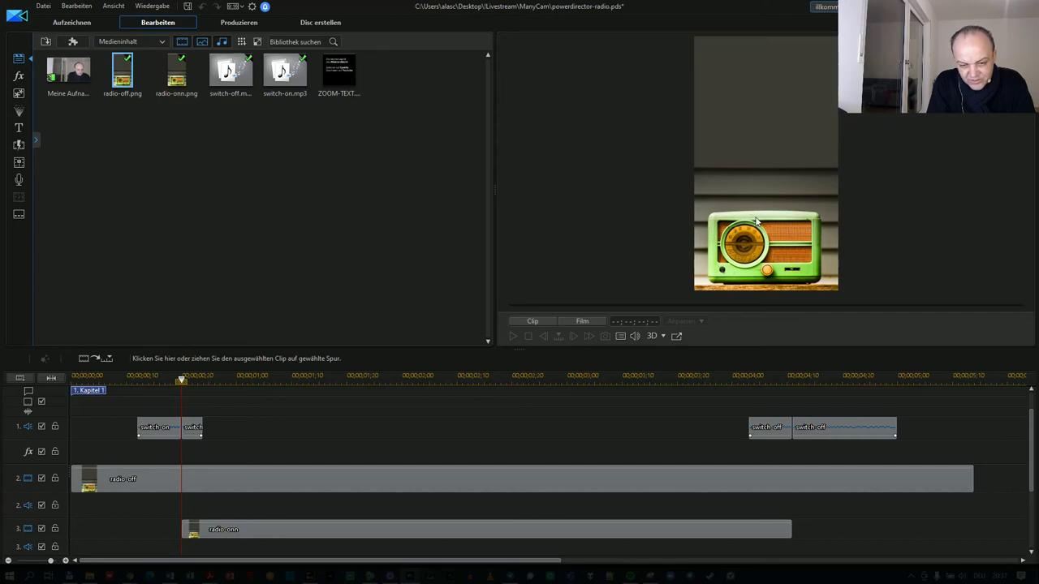
pyautogui.click(172, 80)
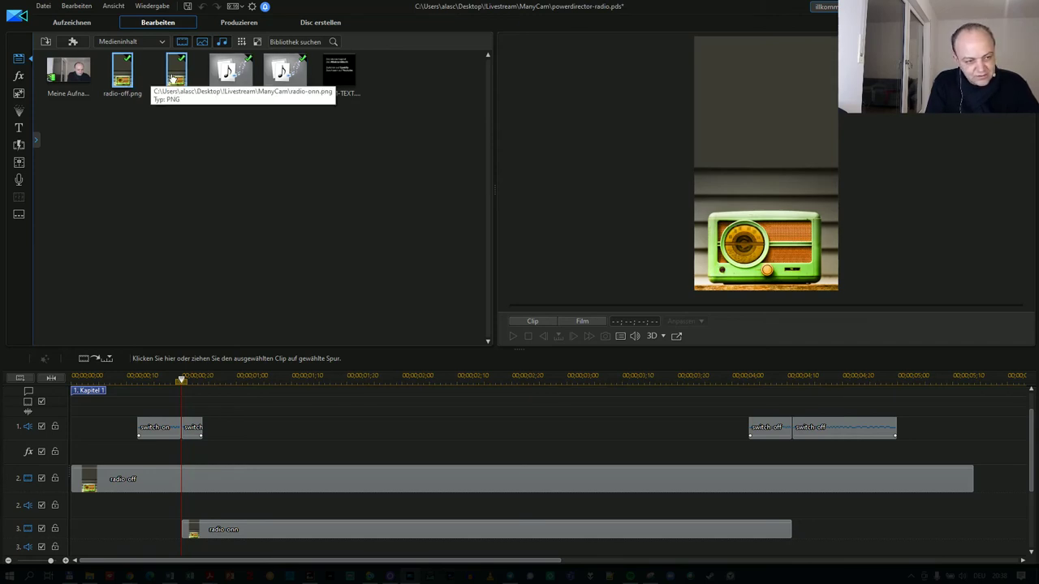
pyautogui.click(175, 79)
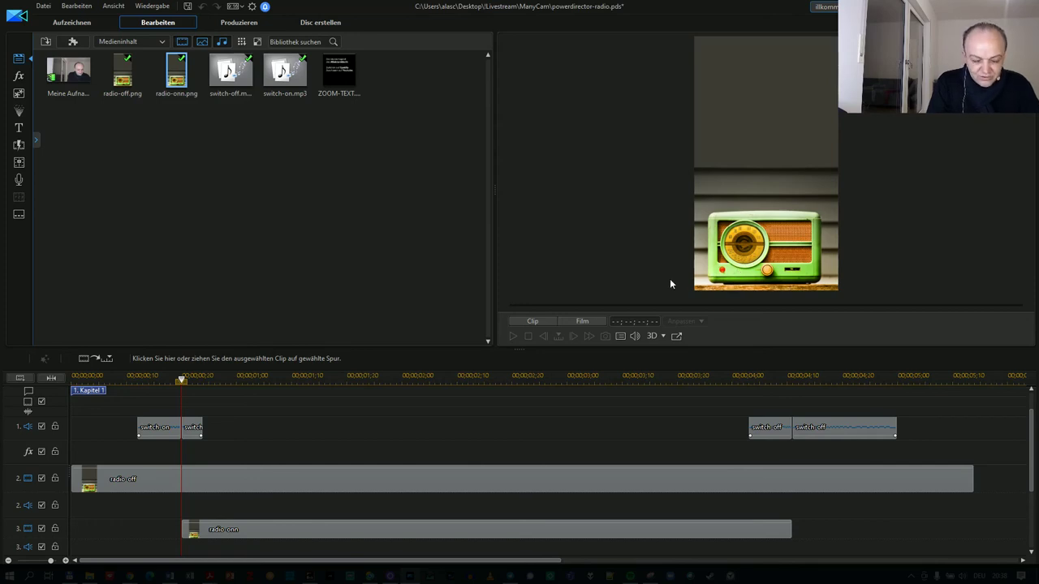
pyautogui.click(122, 71)
pyautogui.keyDown('ctrl'); pyautogui.click(179, 83); pyautogui.keyUp('ctrl')
pyautogui.click(178, 83)
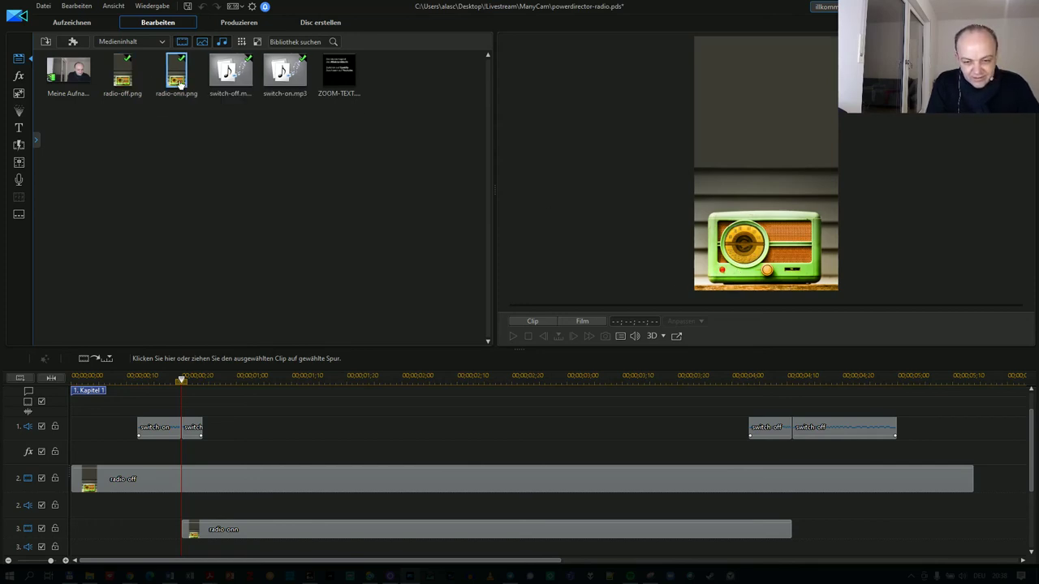
# Play the radio film from 00;00;00;10 to review the switch-on and switch-off sequence.
pyautogui.click(128, 379)
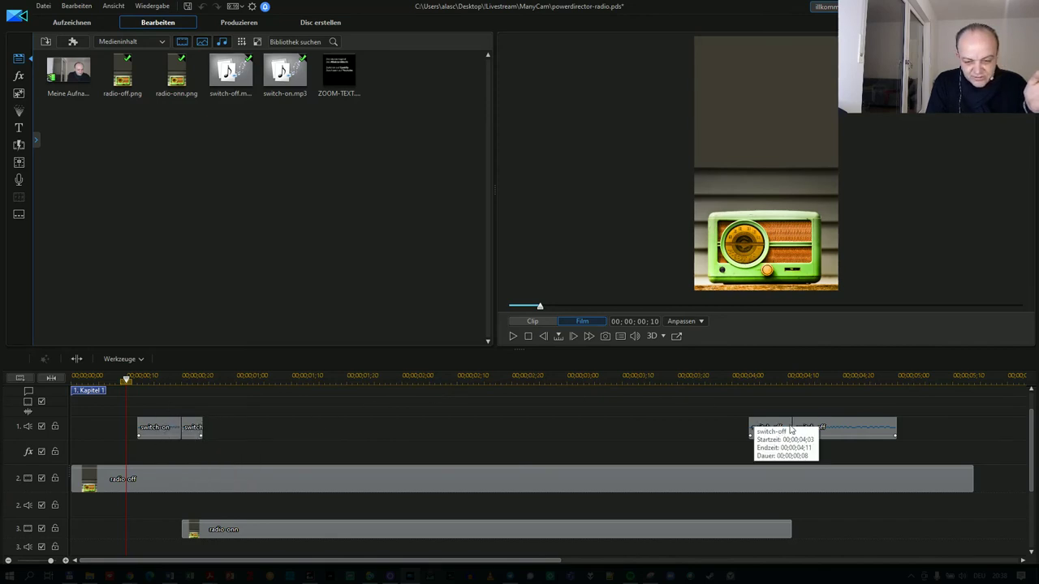
pyautogui.click(513, 337)
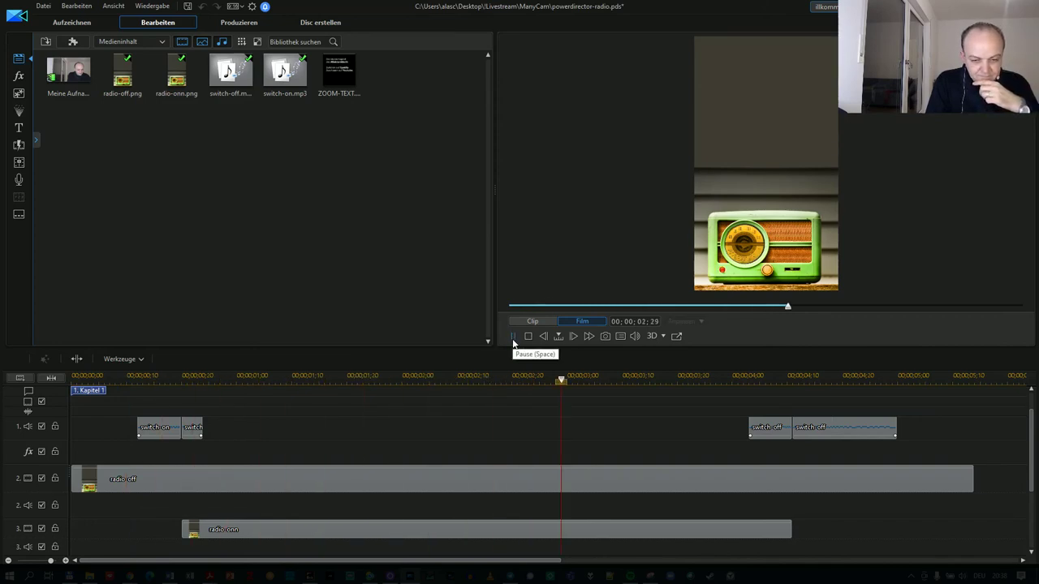
pyautogui.click(513, 341)
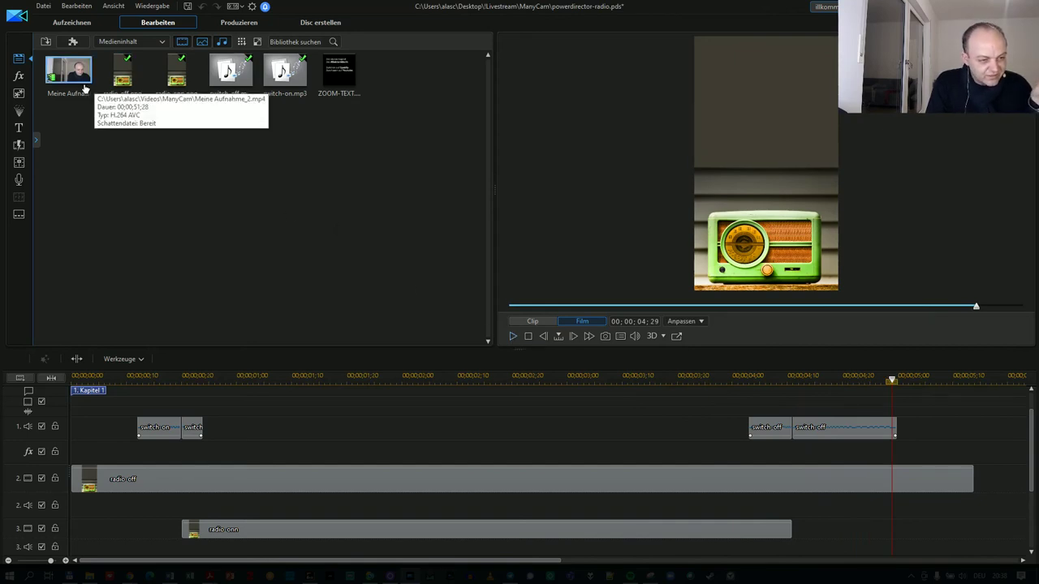
# Insert the Meine Aufnahme_2 recording on track 1 between the switch-on and switch-off sounds with Zum Einpassen trimmen, and play it.
pyautogui.moveTo(78, 74); pyautogui.dragTo(203, 443)
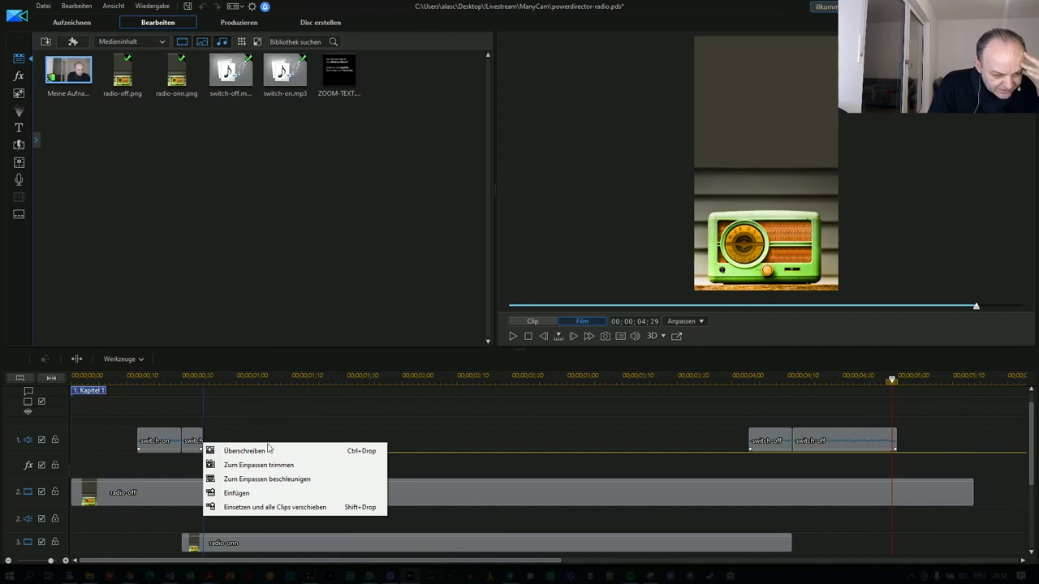
pyautogui.click(256, 469)
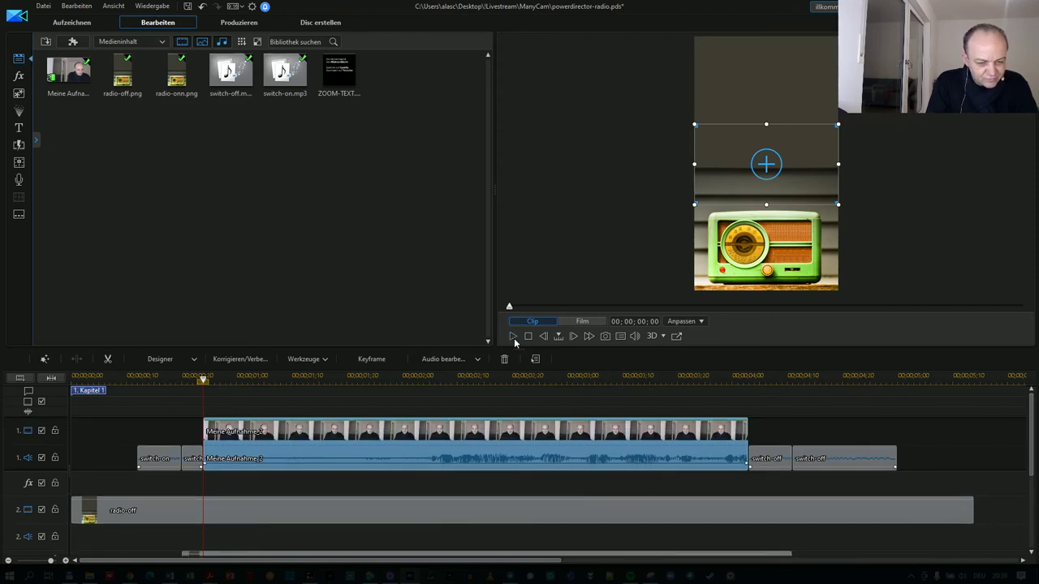
pyautogui.click(513, 337)
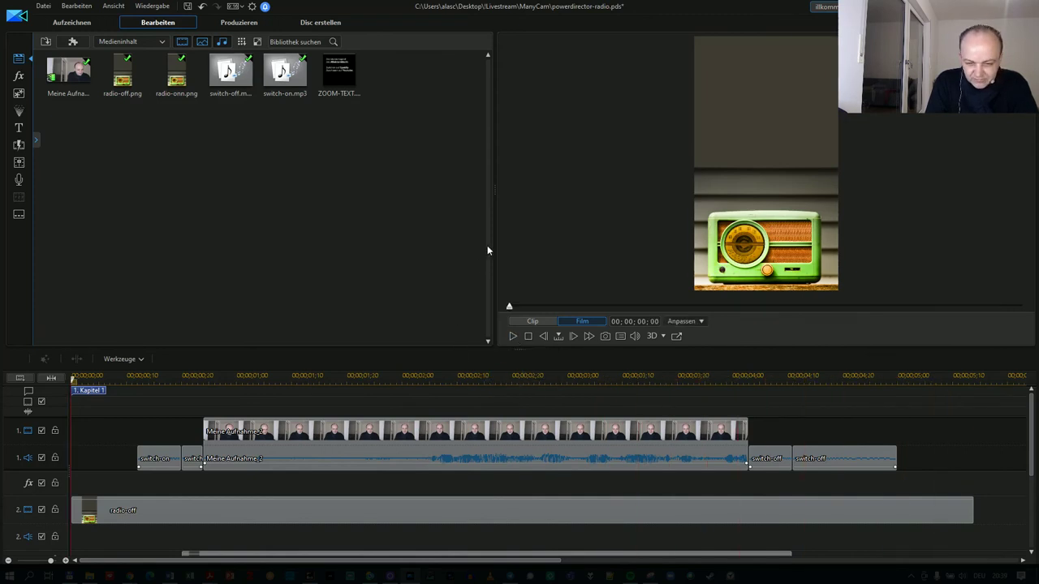
# Open the audio of the Meine Aufnahme_2 clip on track 1 in WaveEditor and play the original sound.
pyautogui.click(555, 451)
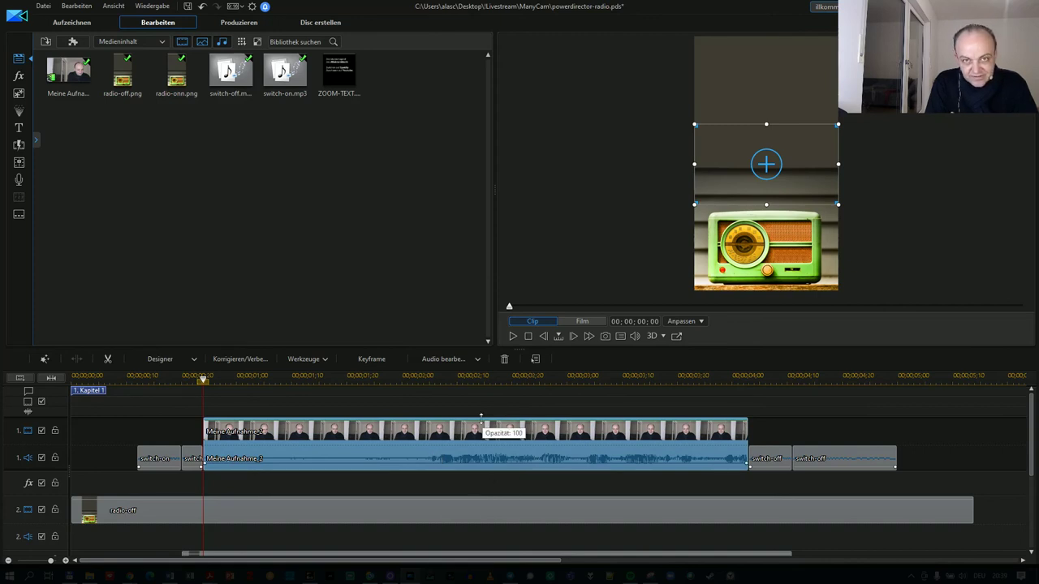
pyautogui.click(441, 360)
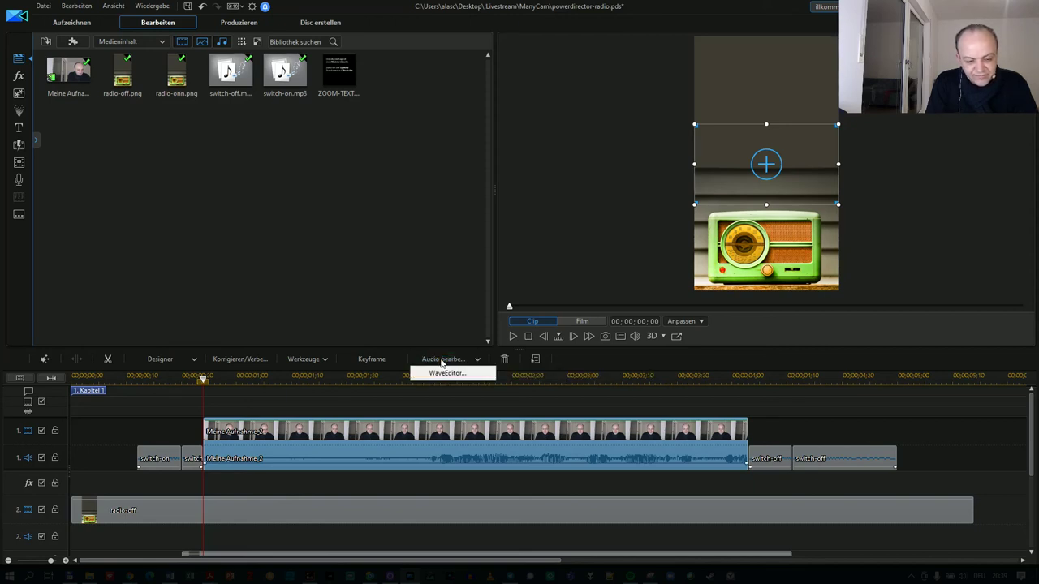
pyautogui.click(441, 374)
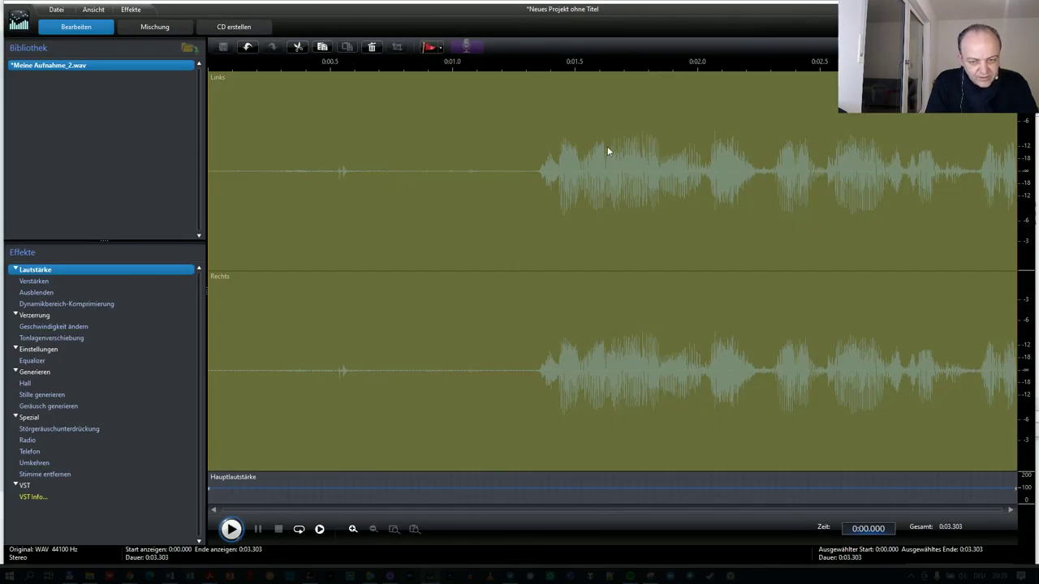
pyautogui.click(232, 534)
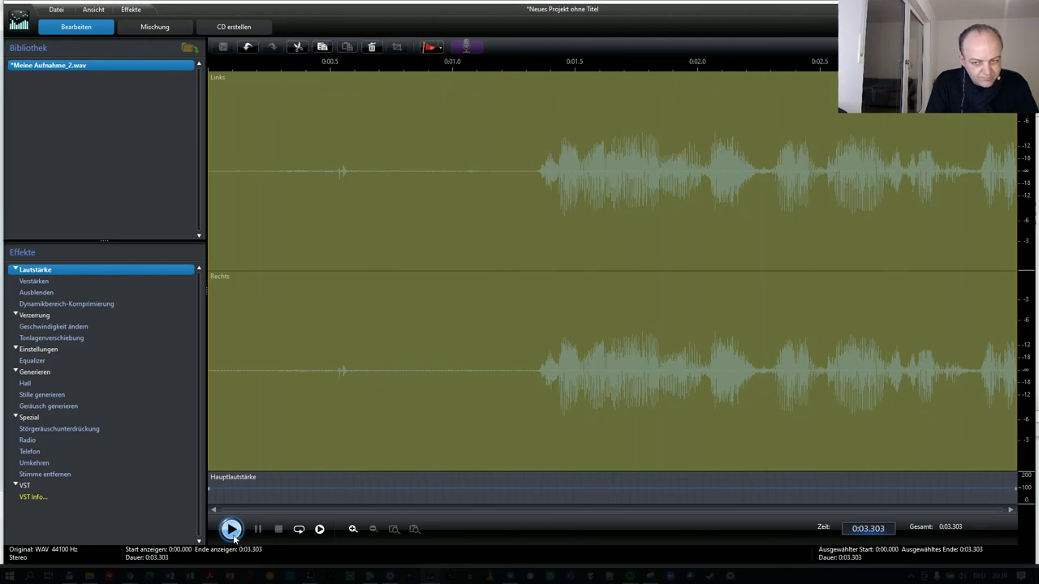
# Preview the Radio effect as AM Radio and Oldtimer Radio, apply it with AM Radio, and save the changed audio back to the project.
pyautogui.doubleClick(28, 442)
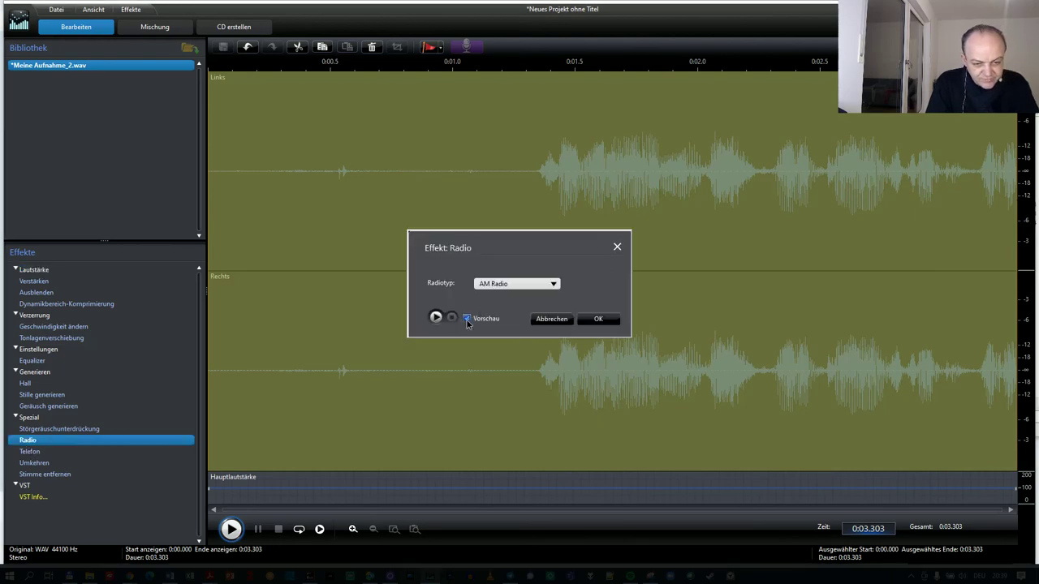
pyautogui.click(435, 319)
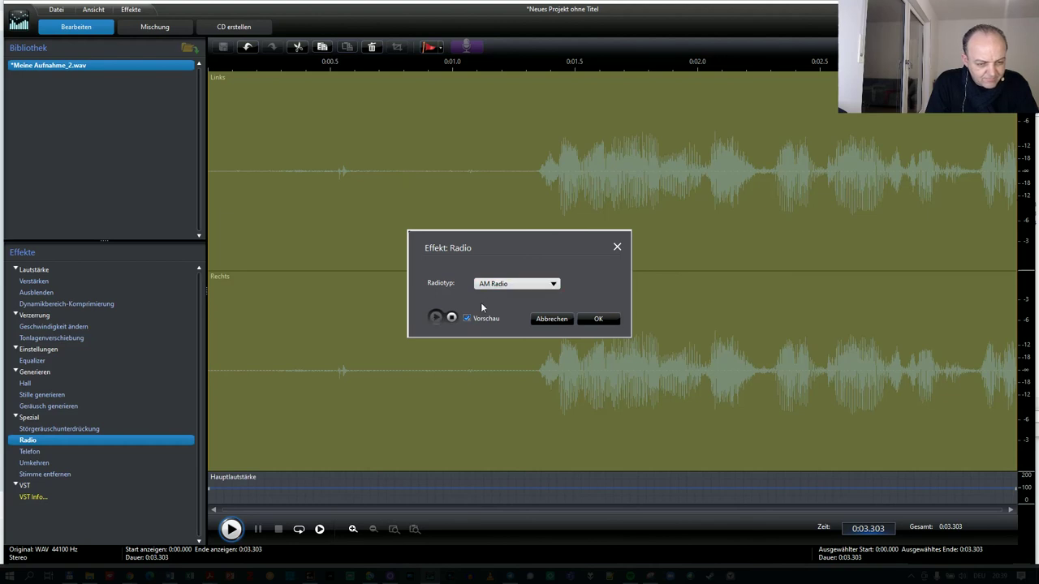
pyautogui.click(521, 286)
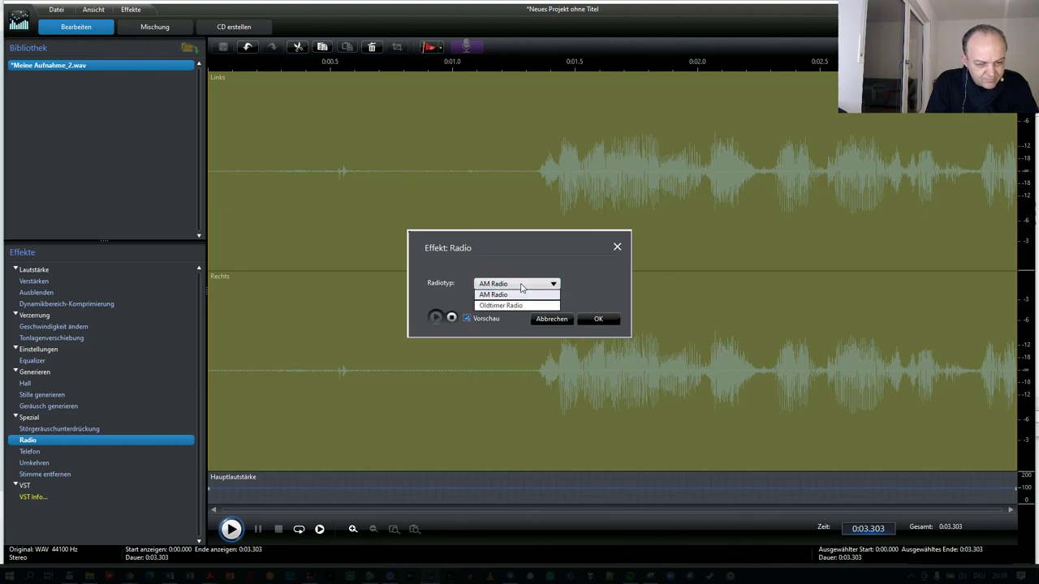
pyautogui.click(504, 306)
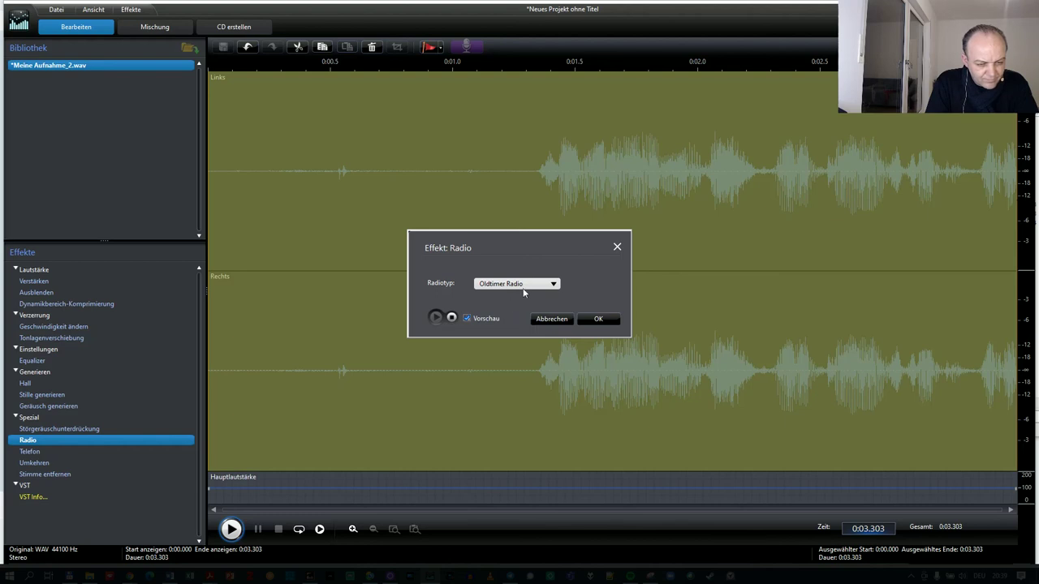
pyautogui.click(524, 286)
pyautogui.click(504, 296)
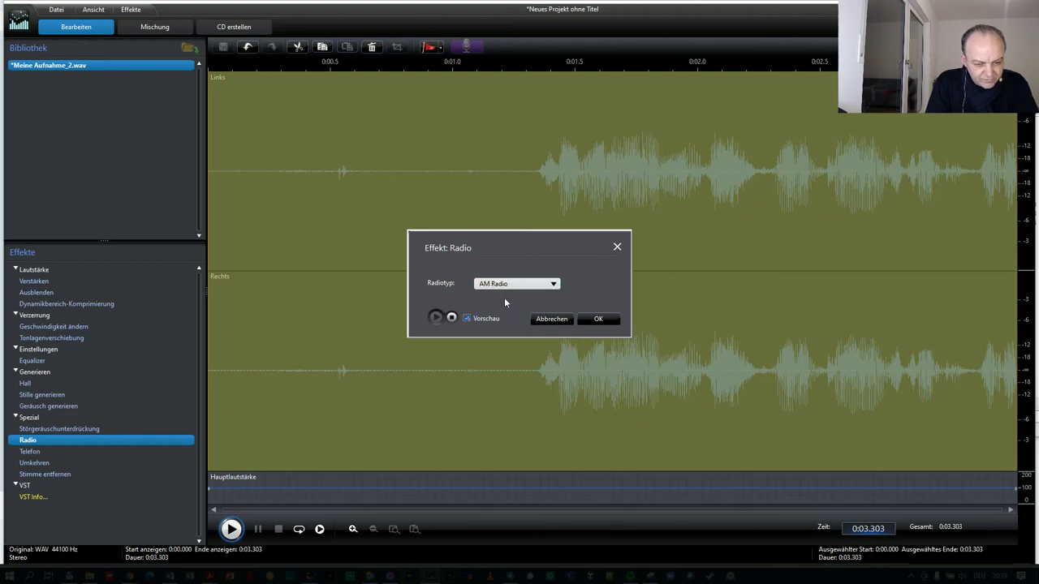
pyautogui.click(598, 319)
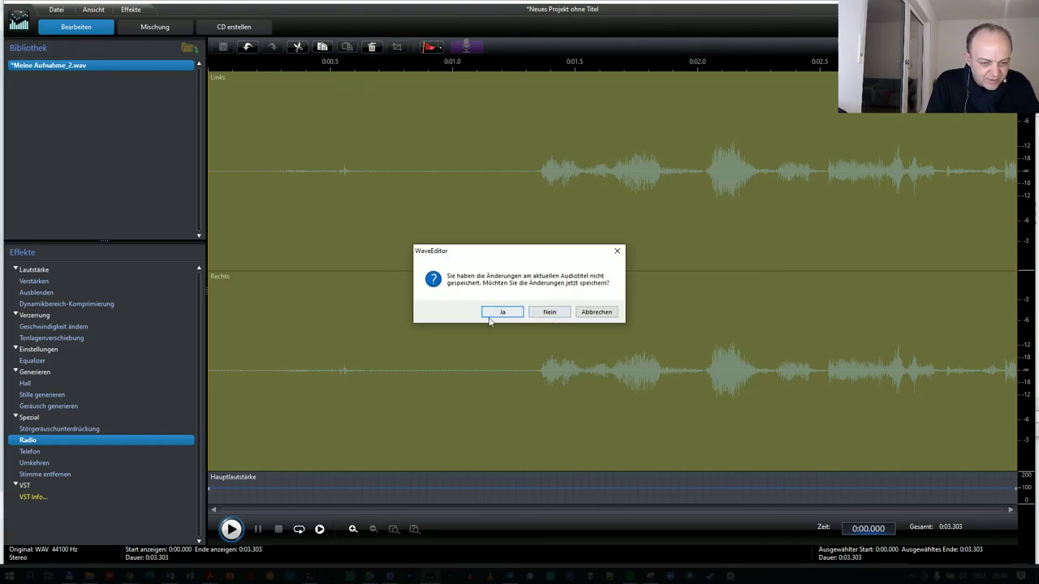
pyautogui.click(491, 316)
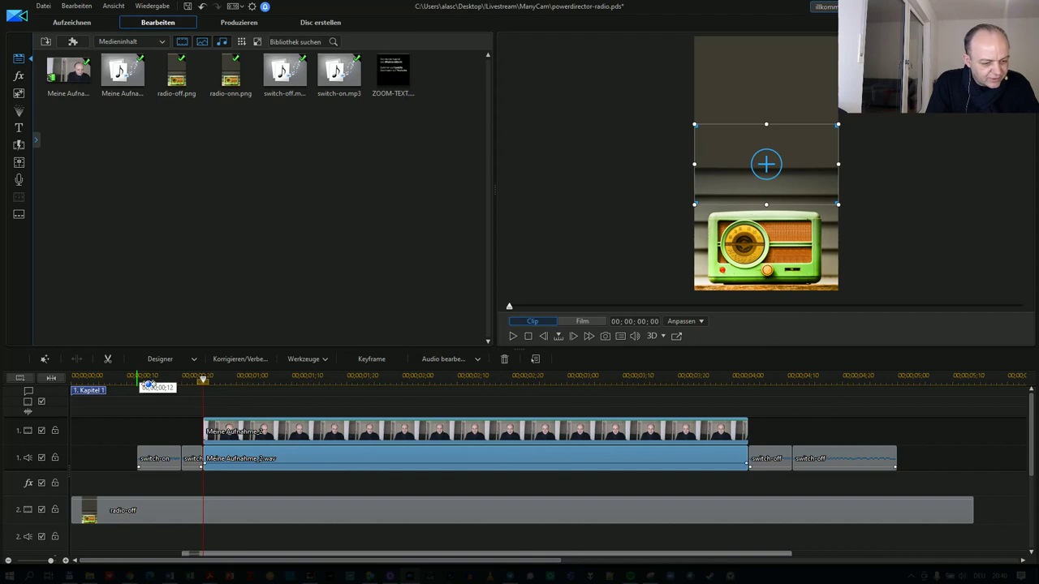
# Play the whole film from 00;00;00;11 to check the recording with its radio sound.
pyautogui.click(131, 380)
pyautogui.click(568, 510)
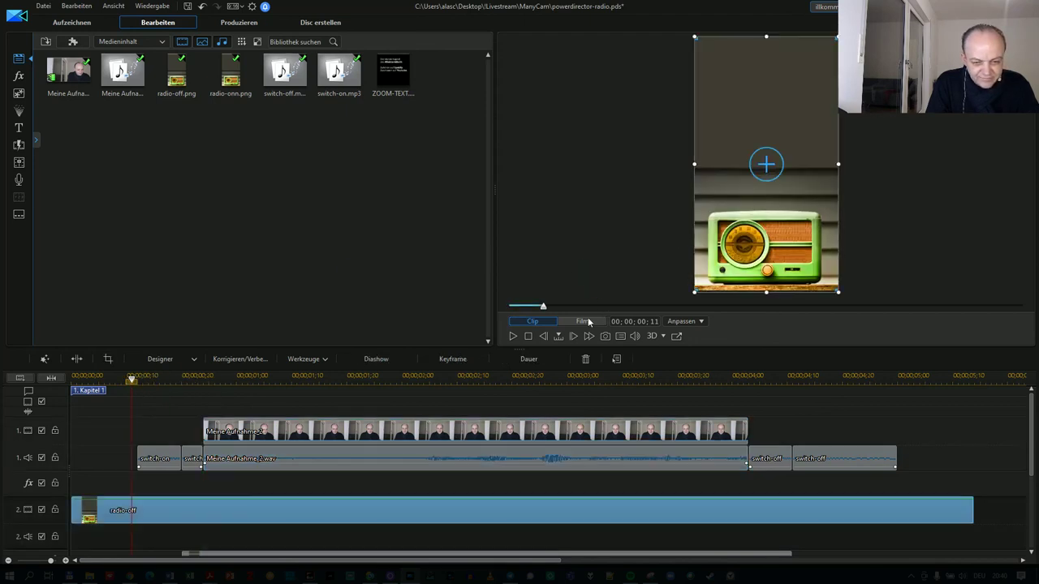
pyautogui.click(583, 321)
pyautogui.click(513, 337)
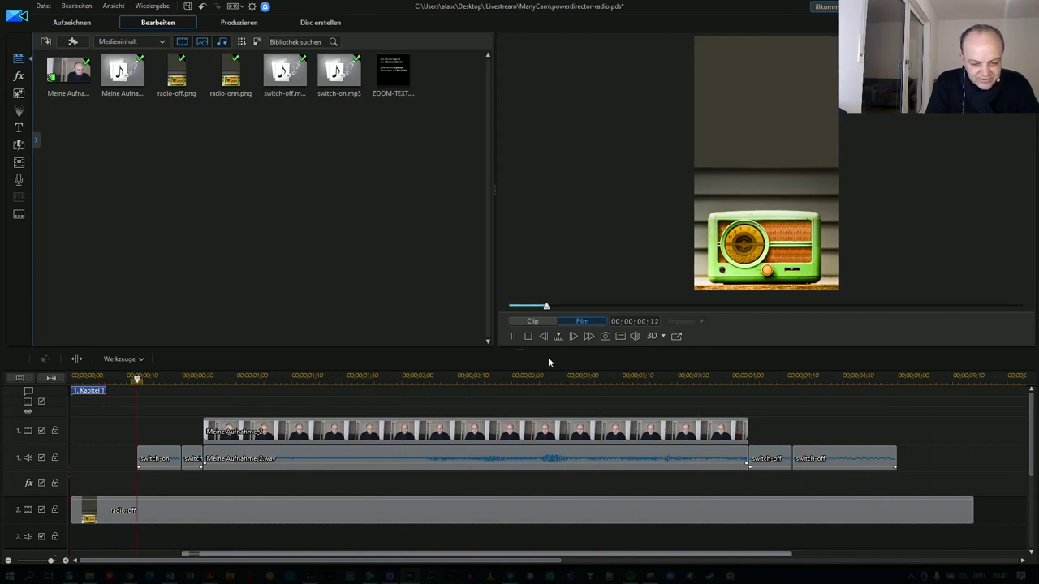
pyautogui.click(514, 338)
# Switch to ManyCam.
pyautogui.click(370, 575)
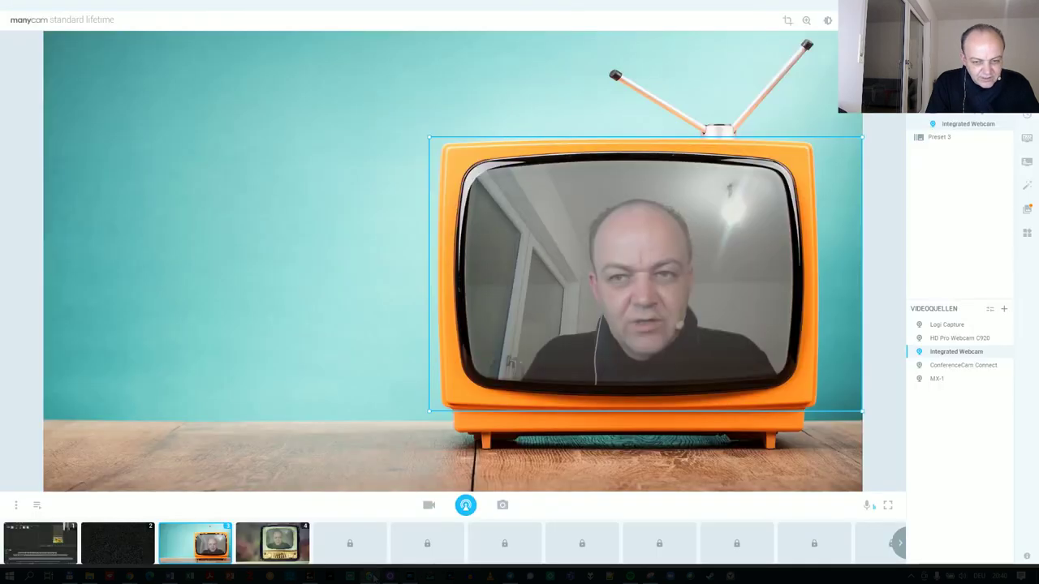